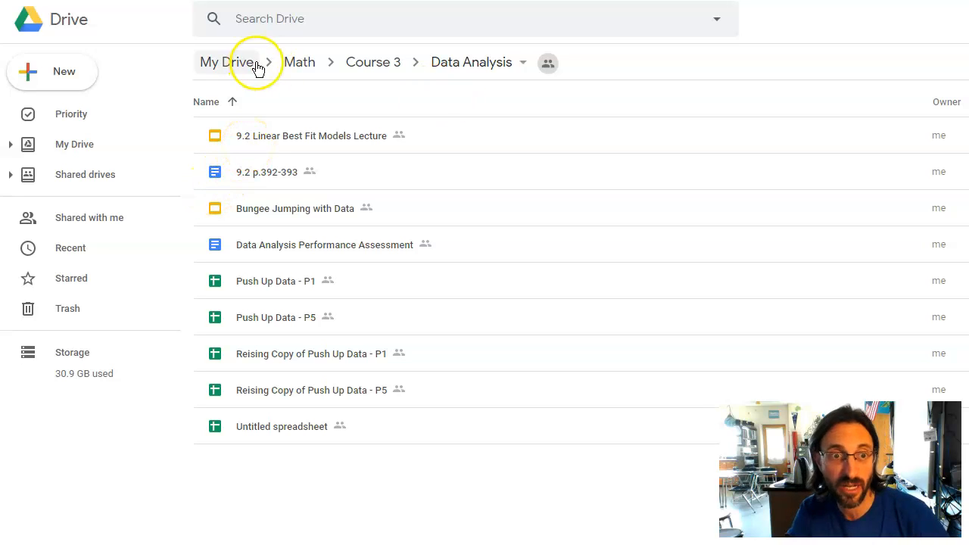
Create a new Google Sheets spreadsheet in the shared Data Analysis folder, keeping the folder's sharing permissions.
{"action": "left_click", "coordinate": [66, 81]}
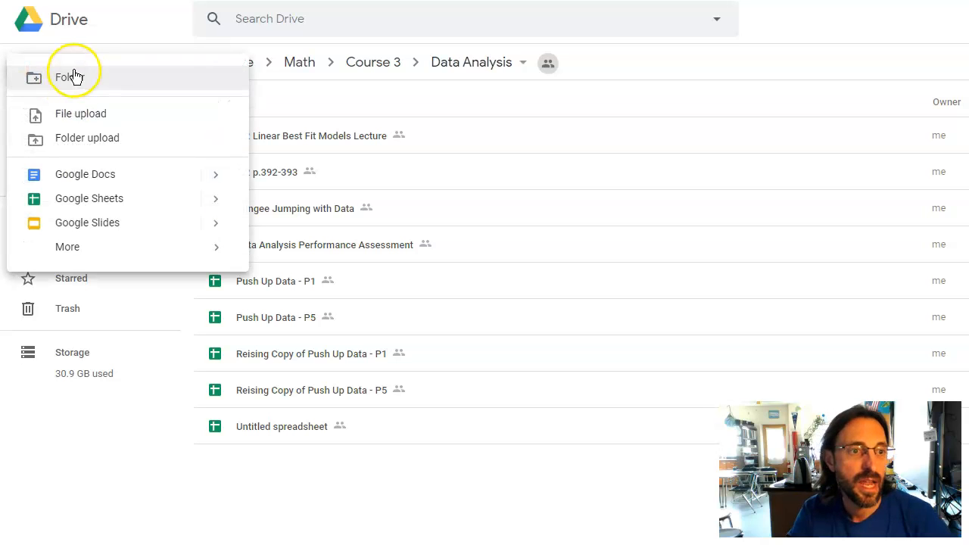
{"action": "left_click", "coordinate": [97, 198]}
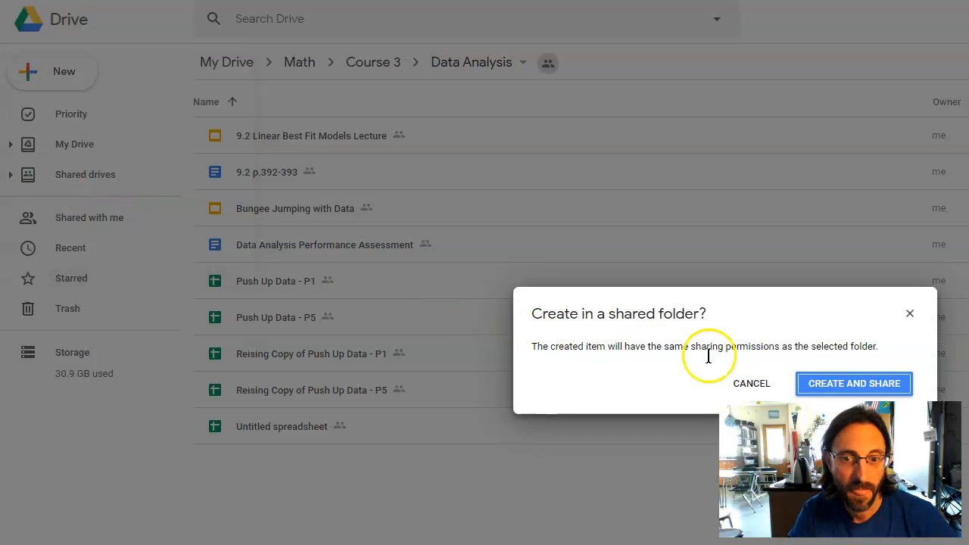
{"action": "left_click", "coordinate": [828, 383]}
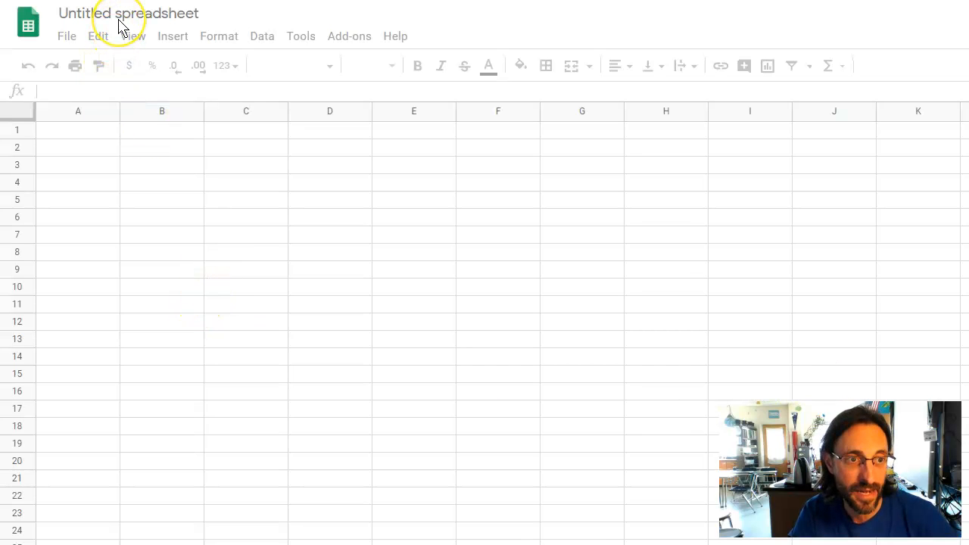
Rename the spreadsheet "Horseradish Growth 2020 - " followed by the teacher's title and surname.
{"action": "left_click", "coordinate": [118, 14]}
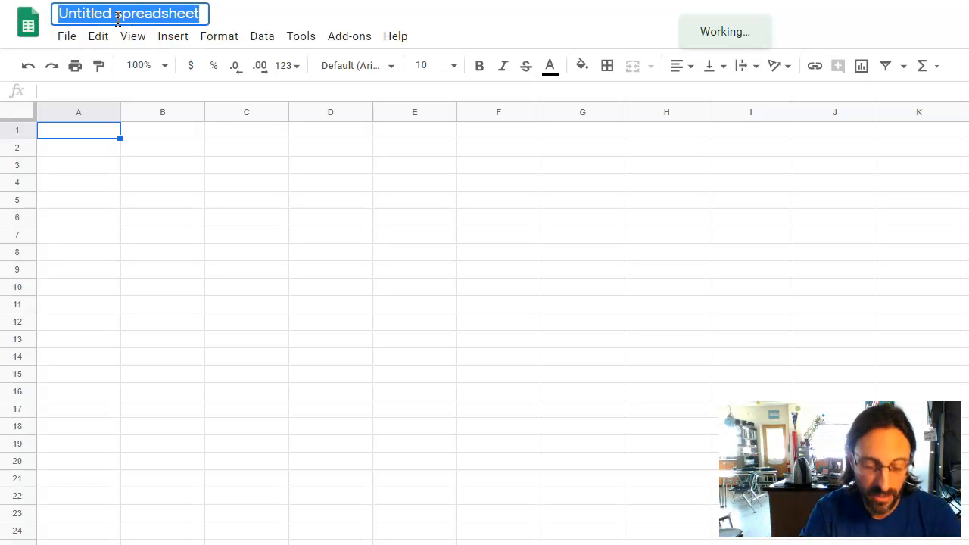
{"action": "type", "text": "Horseradish Growth 20"}
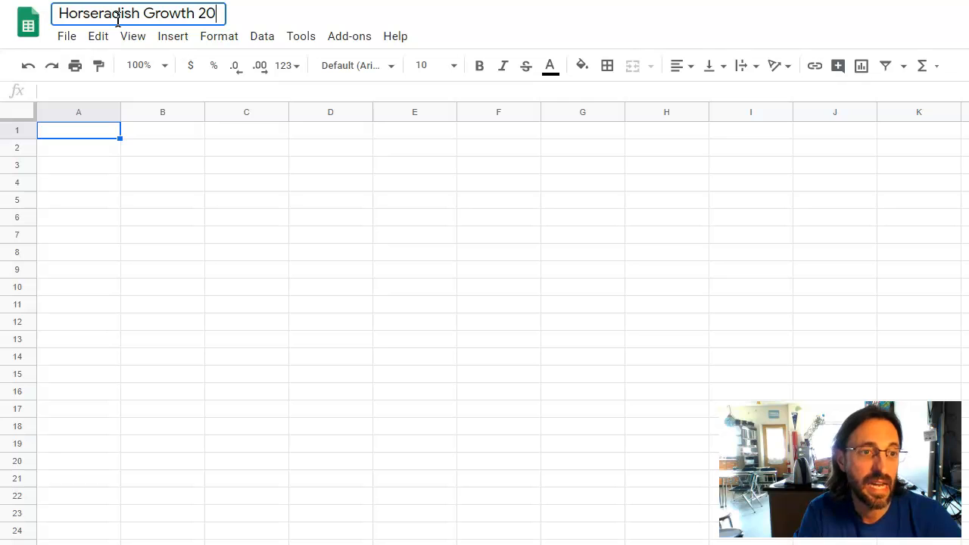
{"action": "type", "text": "20"}
{"action": "type", "text": " - "}
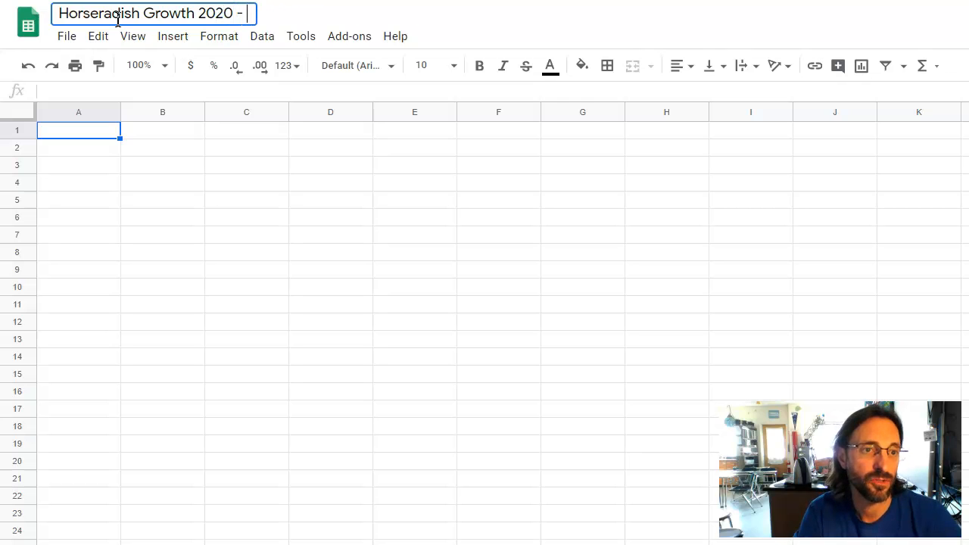
{"action": "type", "text": "Mr. Reising"}
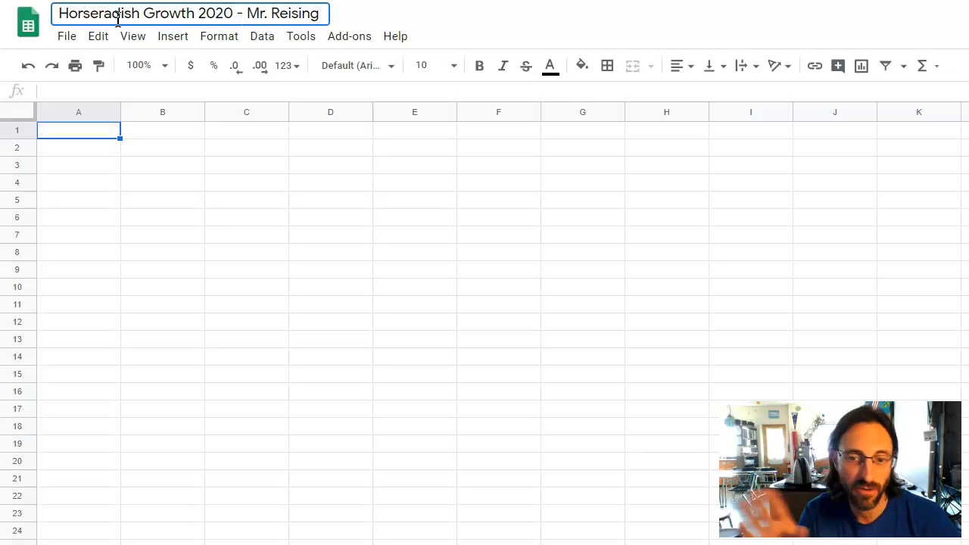
{"action": "key", "text": "Return"}
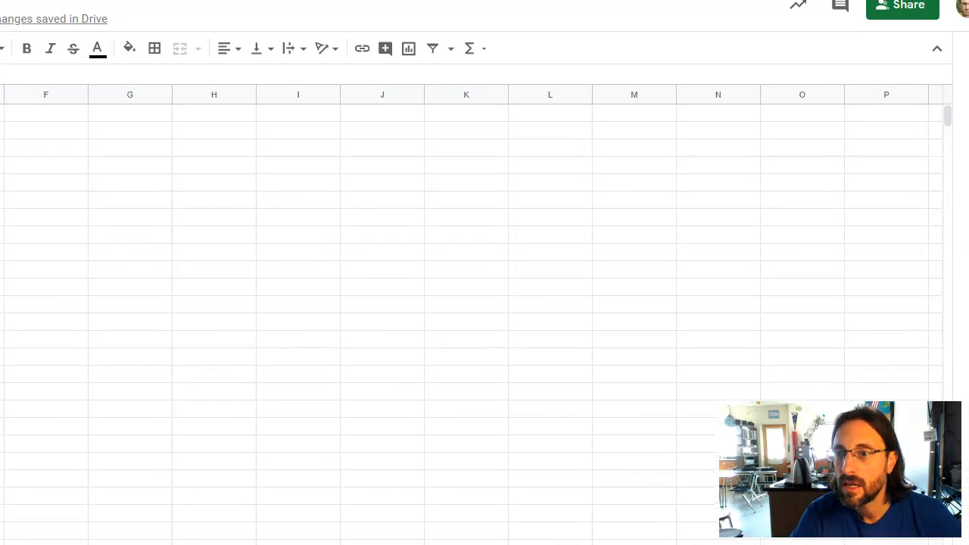
Share the spreadsheet with one contact, entering the person's e-mail address, and send the invitation.
{"action": "left_click", "coordinate": [895, 35]}
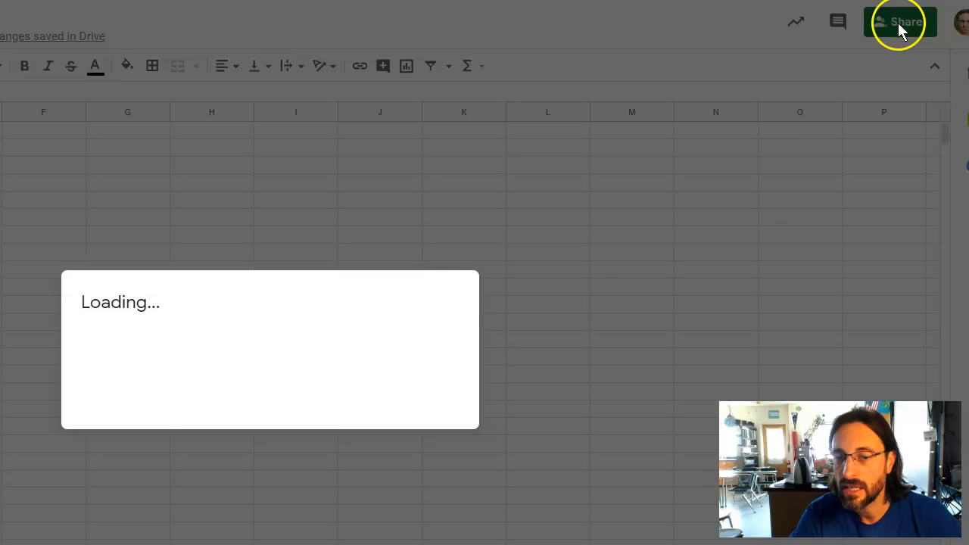
{"action": "type", "text": "gheo"}
{"action": "key", "text": "BackSpace"}
{"action": "key", "text": "BackSpace"}
{"action": "key", "text": "BackSpace"}
{"action": "type", "text": "eo"}
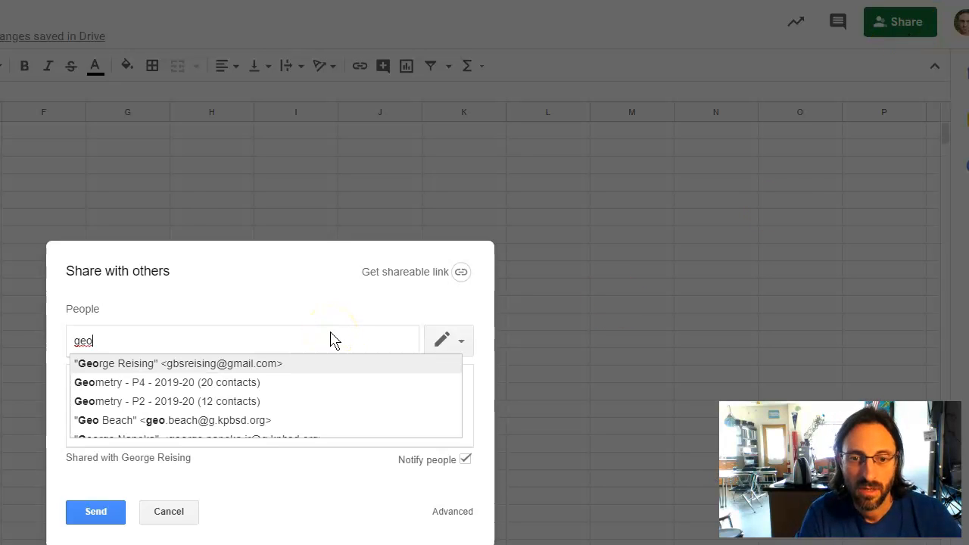
{"action": "type", "text": "rge.sk"}
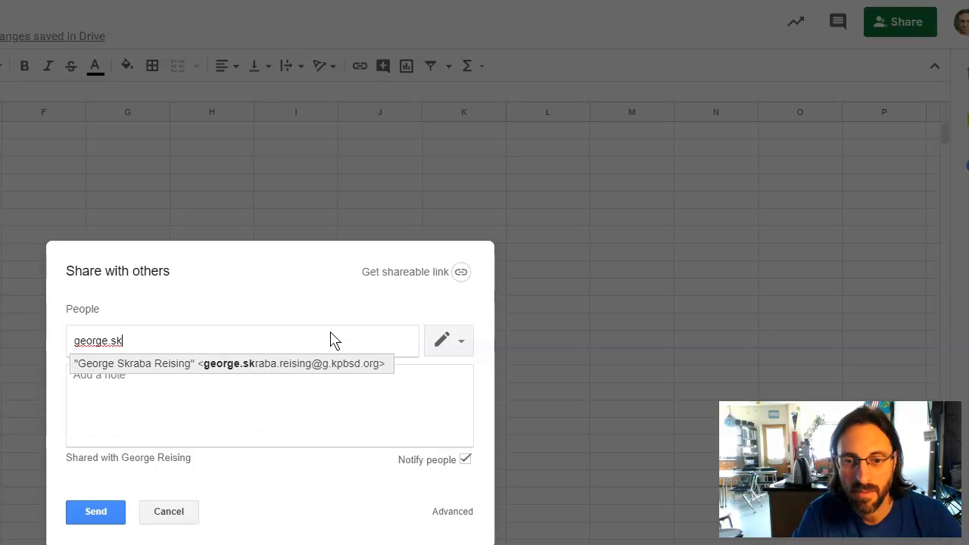
{"action": "key", "text": "Return"}
{"action": "left_click", "coordinate": [106, 515]}
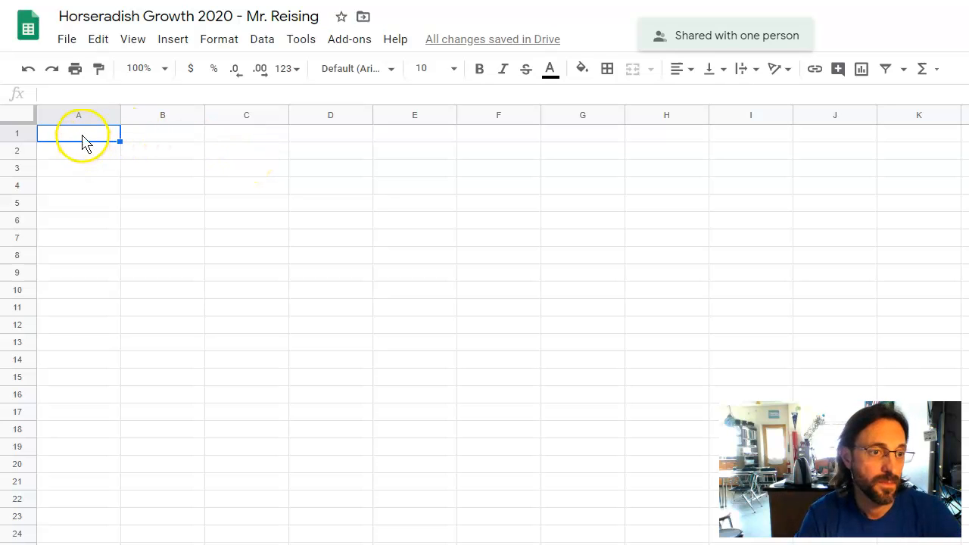
Enter the column headers Day in A1 and Height in B1.
{"action": "type", "text": "Day"}
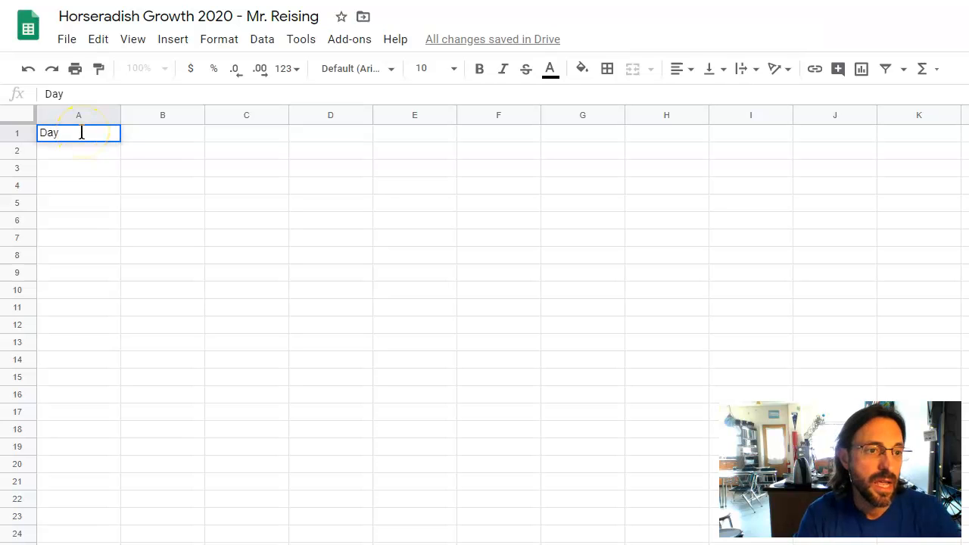
{"action": "key", "text": "Tab"}
{"action": "type", "text": "Height"}
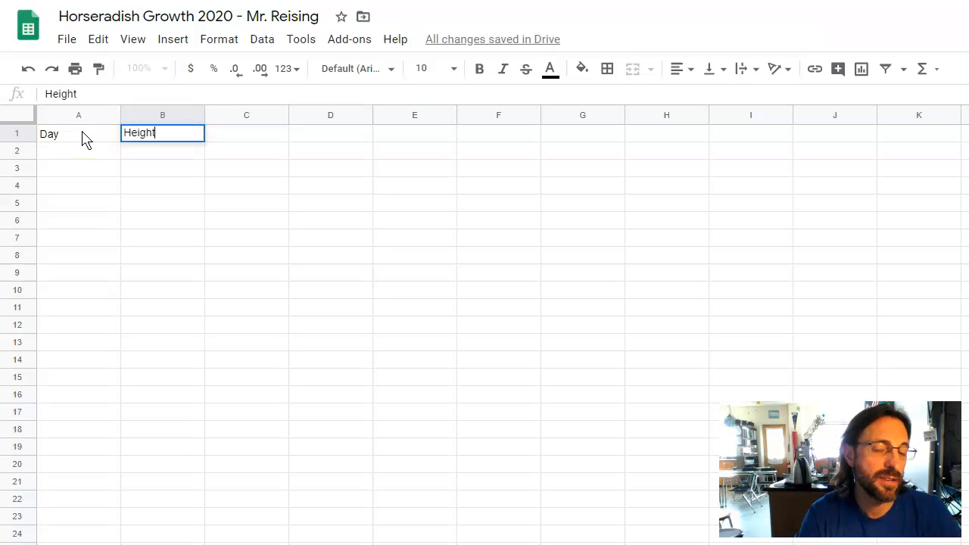
{"action": "key", "text": "Return"}
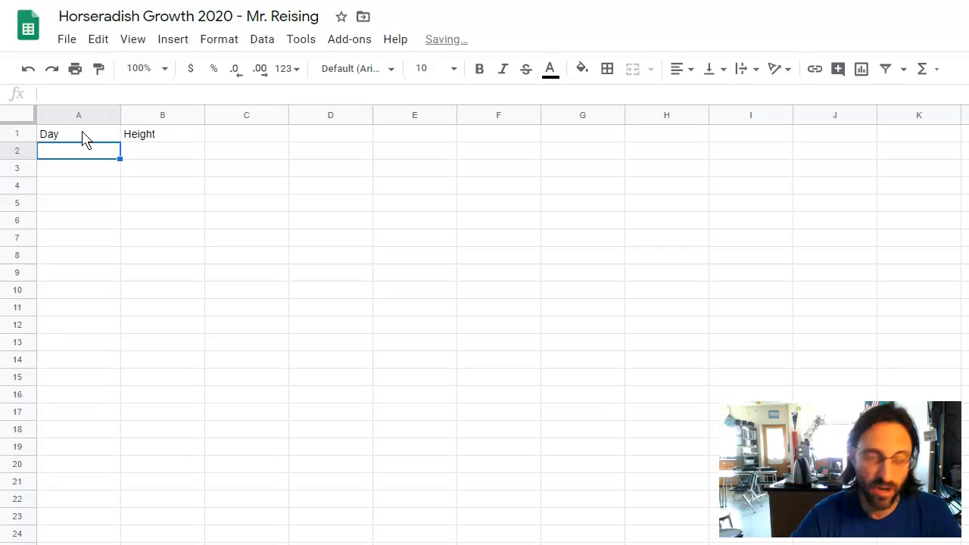
Fill the Day column with the numbers 0 through 6 in cells A2:A8.
{"action": "type", "text": "0"}
{"action": "key", "text": "Return"}
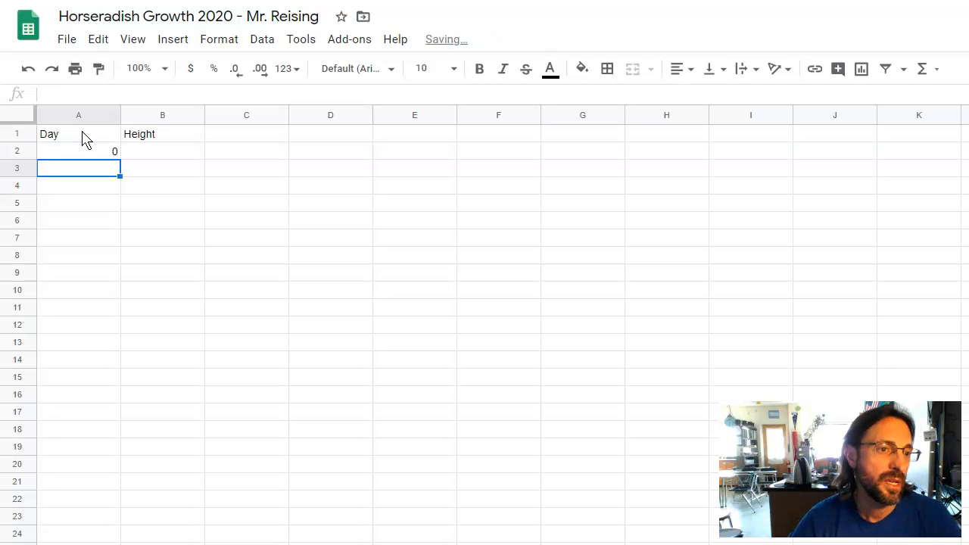
{"action": "type", "text": "1"}
{"action": "key", "text": "Return"}
{"action": "type", "text": "2"}
{"action": "key", "text": "Return"}
{"action": "type", "text": "3"}
{"action": "key", "text": "Return"}
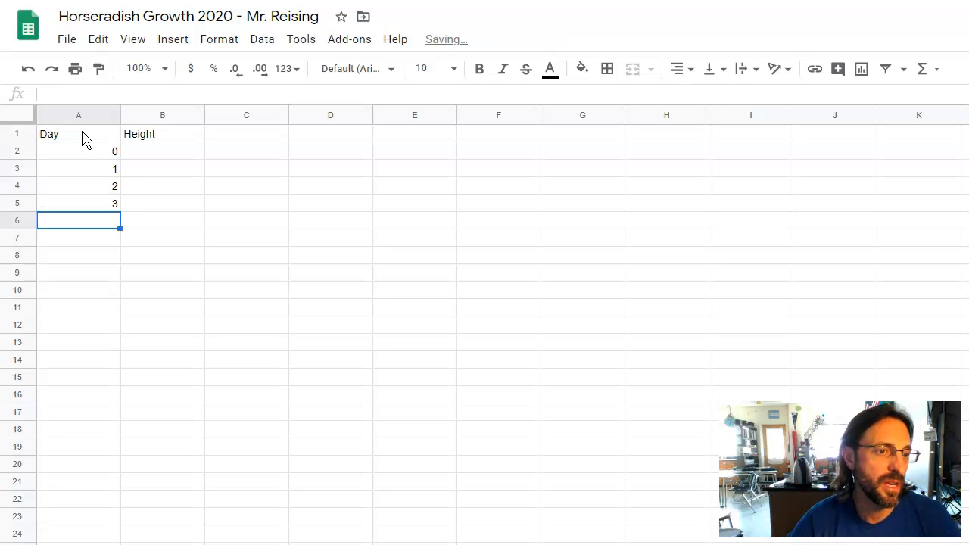
{"action": "type", "text": "4"}
{"action": "key", "text": "Return"}
{"action": "type", "text": "4"}
{"action": "key", "text": "BackSpace"}
{"action": "type", "text": "5"}
{"action": "key", "text": "Return"}
{"action": "type", "text": "6"}
{"action": "key", "text": "Return"}
{"action": "type", "text": "7"}
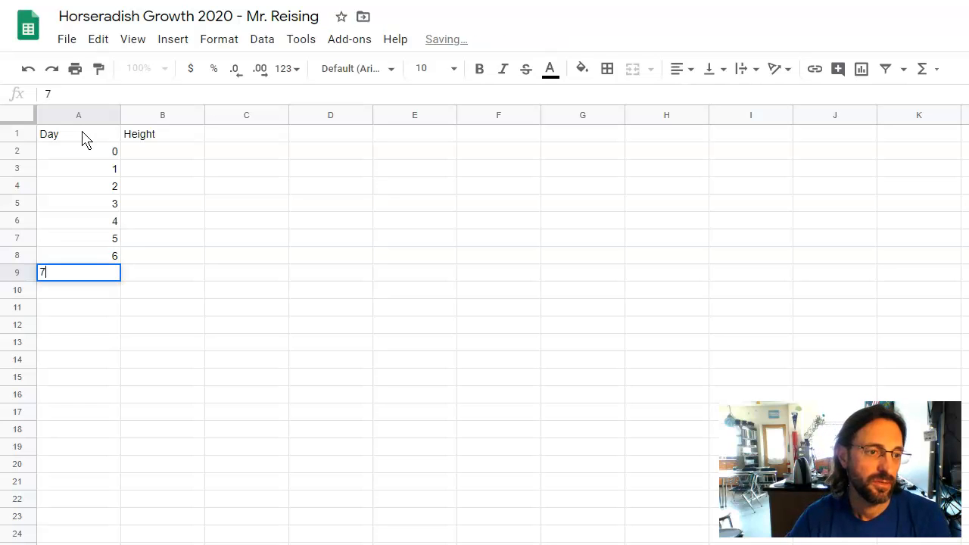
{"action": "key", "text": "BackSpace"}
Enter the heights 1, 1.25, 1.75, 2.25, 2.5, 2.75 and 3.25 in cells B2:B8.
{"action": "key", "text": "Right"}
{"action": "key", "text": "Up"}
{"action": "key", "text": "Up"}
{"action": "key", "text": "Up"}
{"action": "key", "text": "Up"}
{"action": "key", "text": "Up"}
{"action": "key", "text": "Up"}
{"action": "key", "text": "Up"}
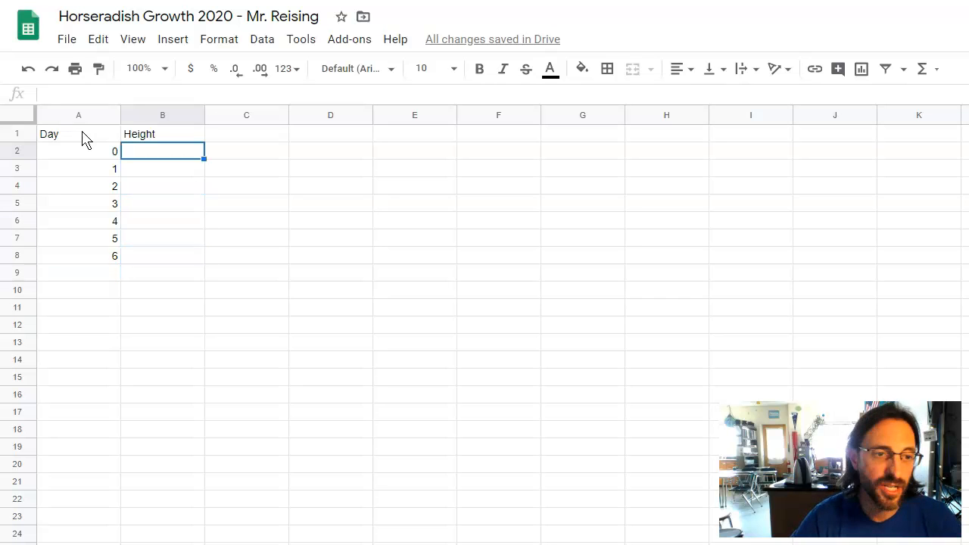
{"action": "type", "text": "1"}
{"action": "key", "text": "Return"}
{"action": "type", "text": "1.25"}
{"action": "key", "text": "Return"}
{"action": "type", "text": "1.7"}
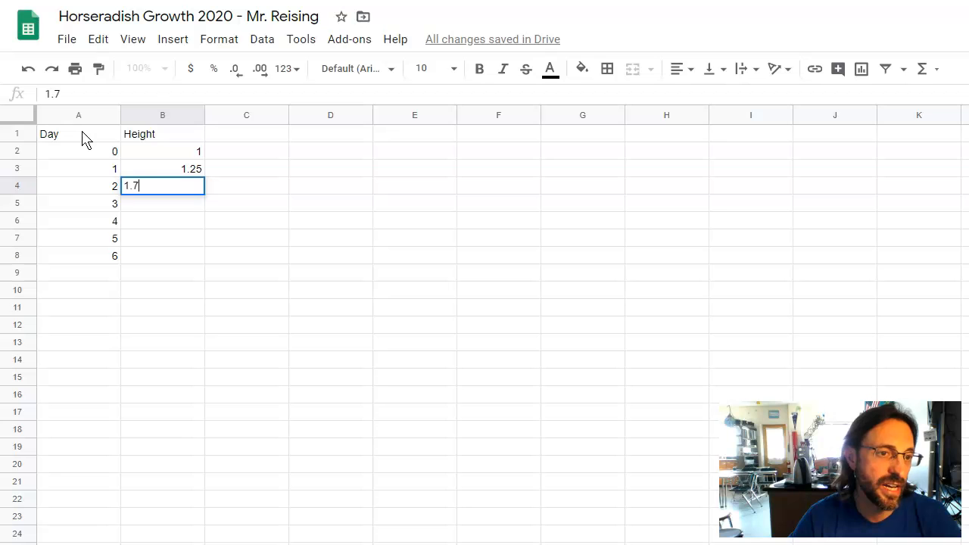
{"action": "type", "text": "5"}
{"action": "key", "text": "Return"}
{"action": "type", "text": "2.25"}
{"action": "key", "text": "Return"}
{"action": "type", "text": "2.5"}
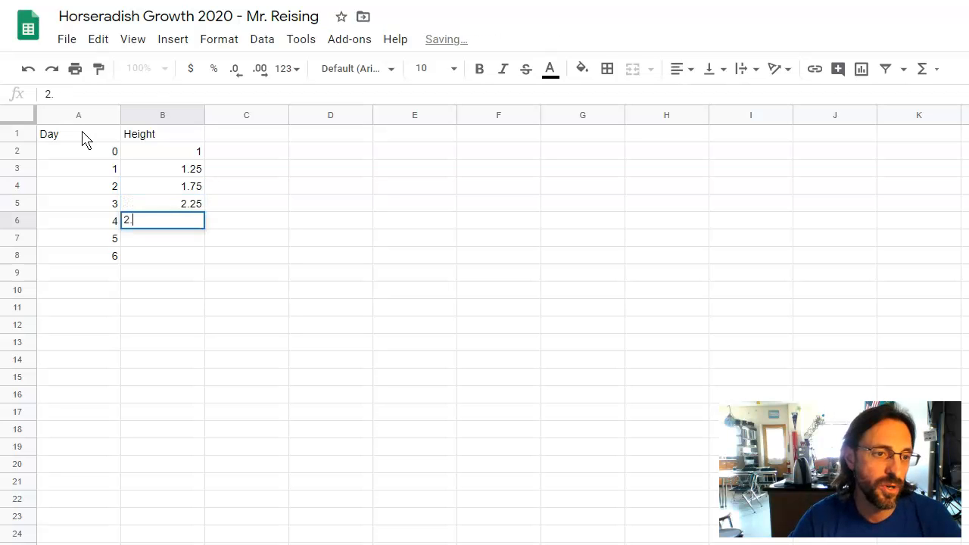
{"action": "key", "text": "Return"}
{"action": "type", "text": "2.7"}
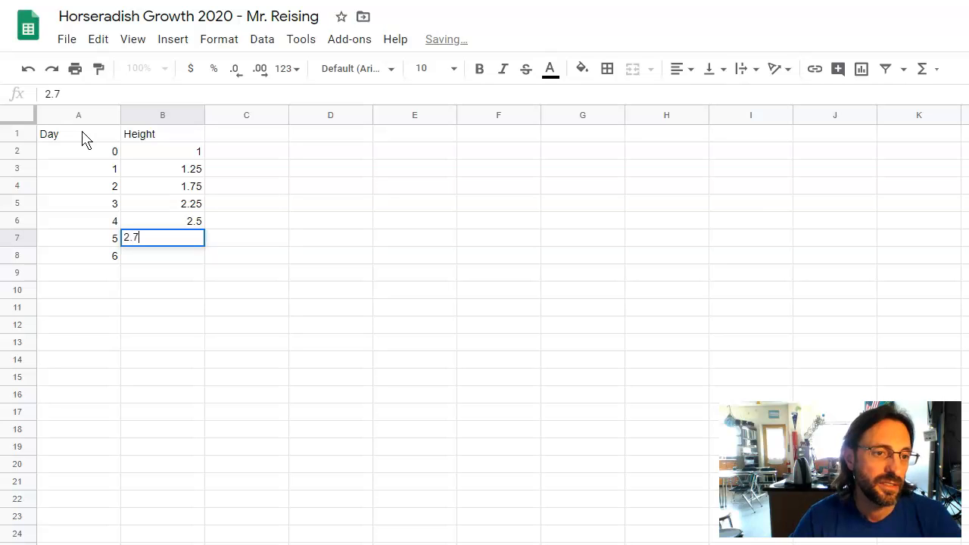
{"action": "type", "text": "5"}
{"action": "key", "text": "Return"}
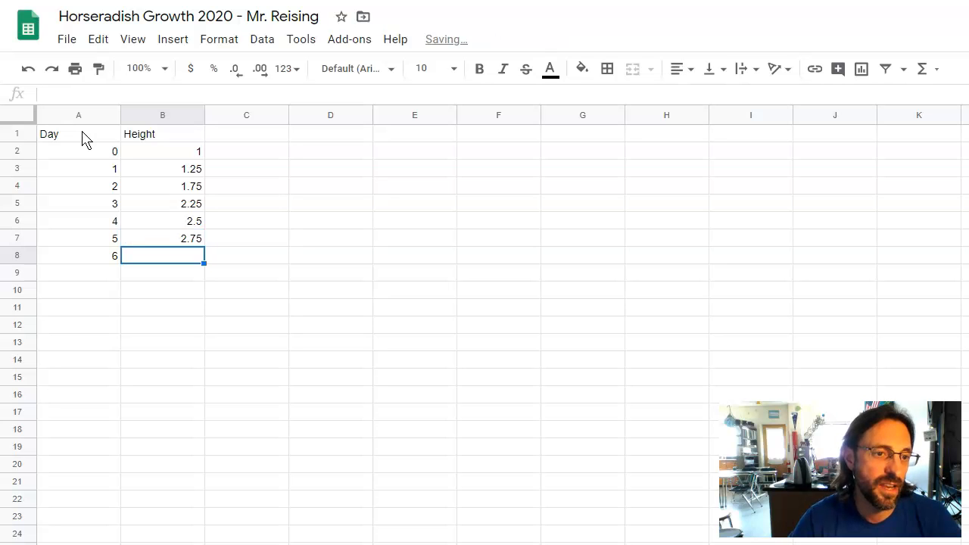
{"action": "type", "text": "3.25"}
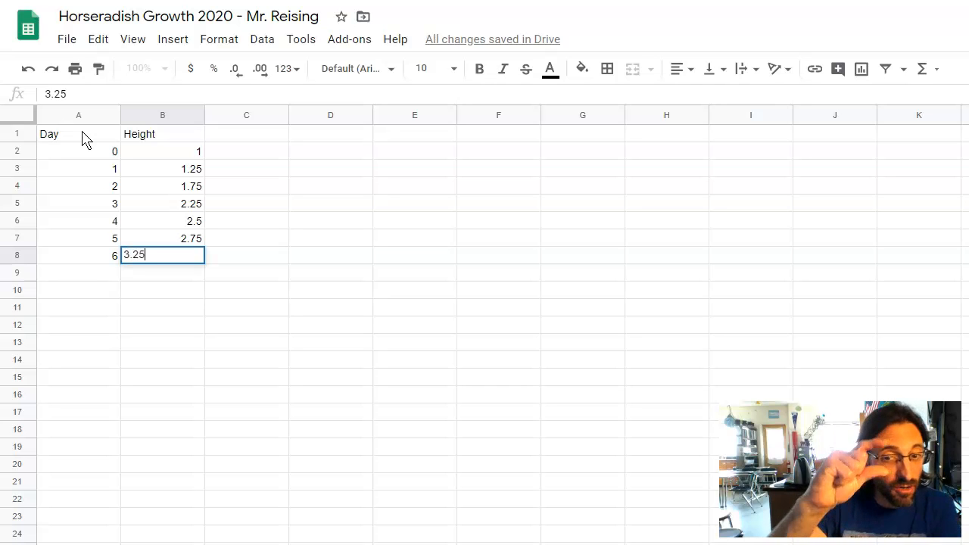
{"action": "key", "text": "Return"}
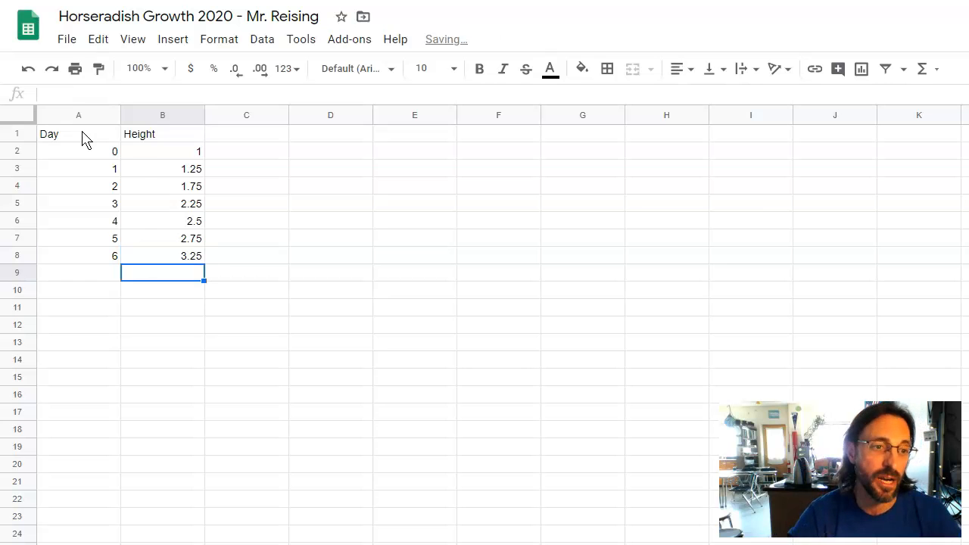
Insert a chart from the Day and Height data in A1:B8, including the headers.
{"action": "left_click_drag", "start_coordinate": [80, 138], "coordinate": [167, 262]}
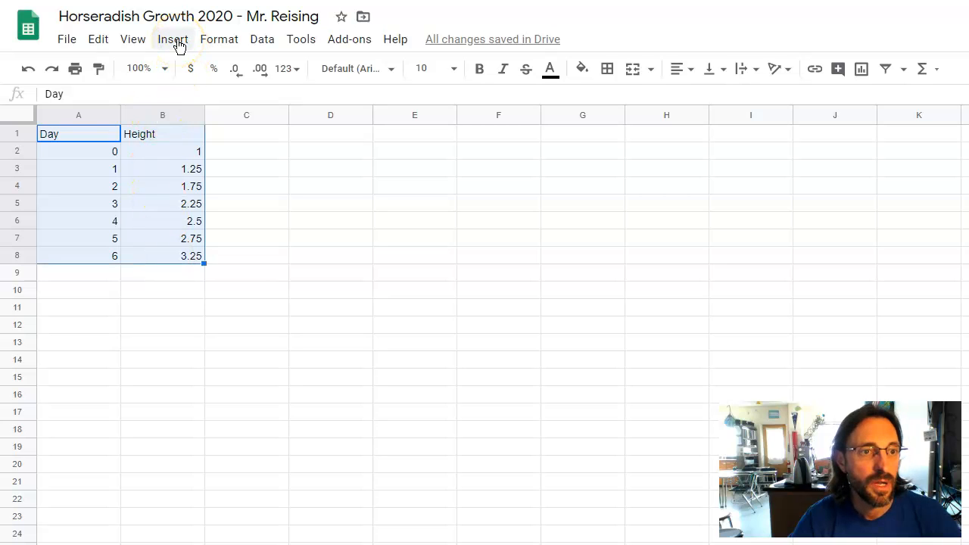
{"action": "left_click", "coordinate": [174, 42]}
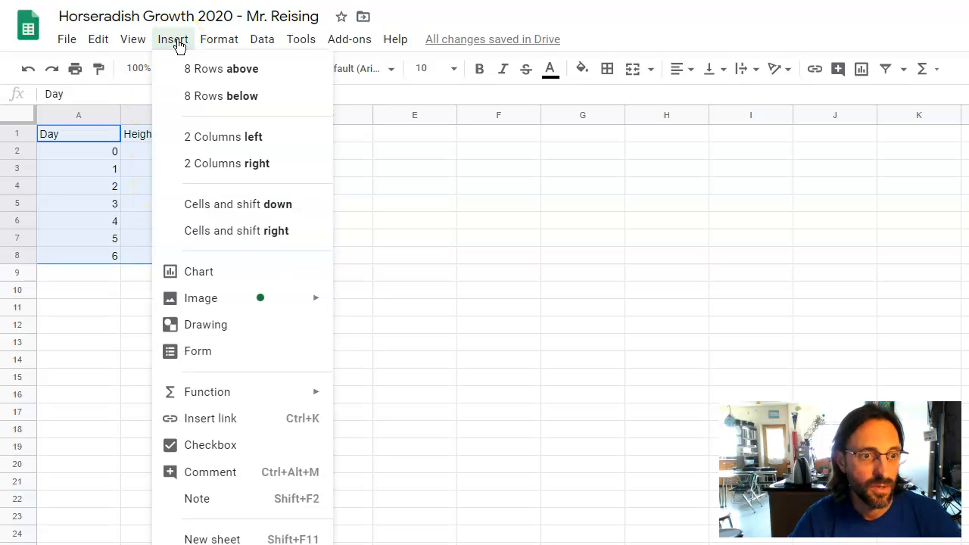
{"action": "left_click", "coordinate": [201, 272]}
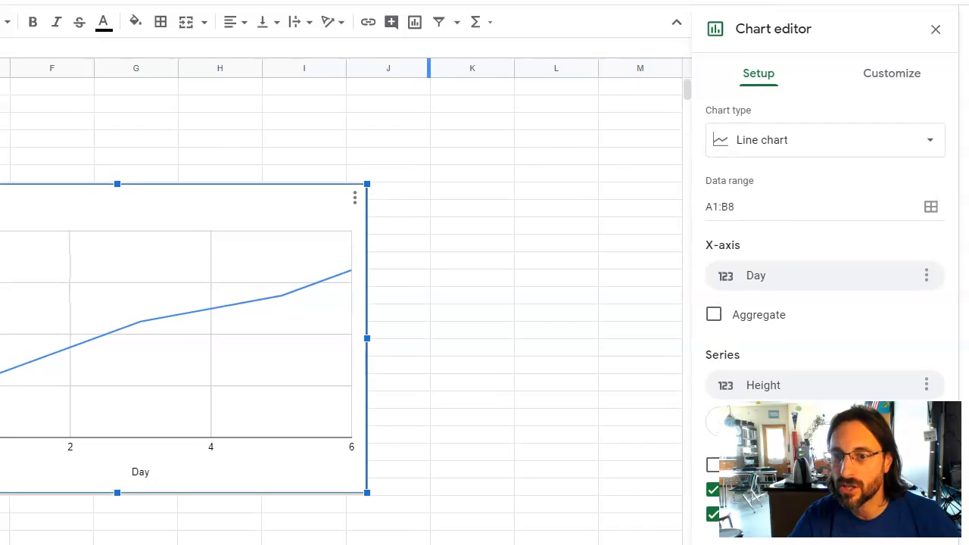
Change the chart type to a scatter chart.
{"action": "left_click", "coordinate": [787, 154]}
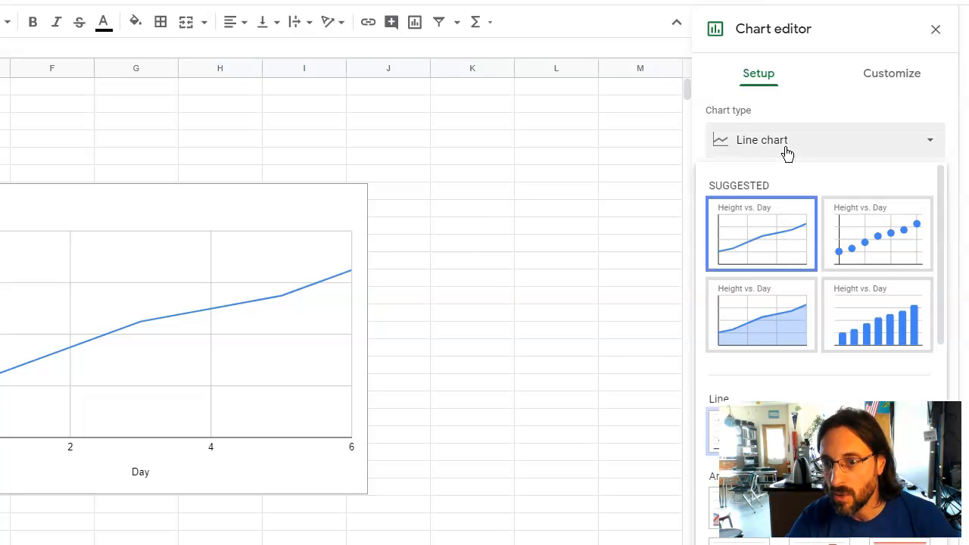
{"action": "left_click", "coordinate": [808, 242]}
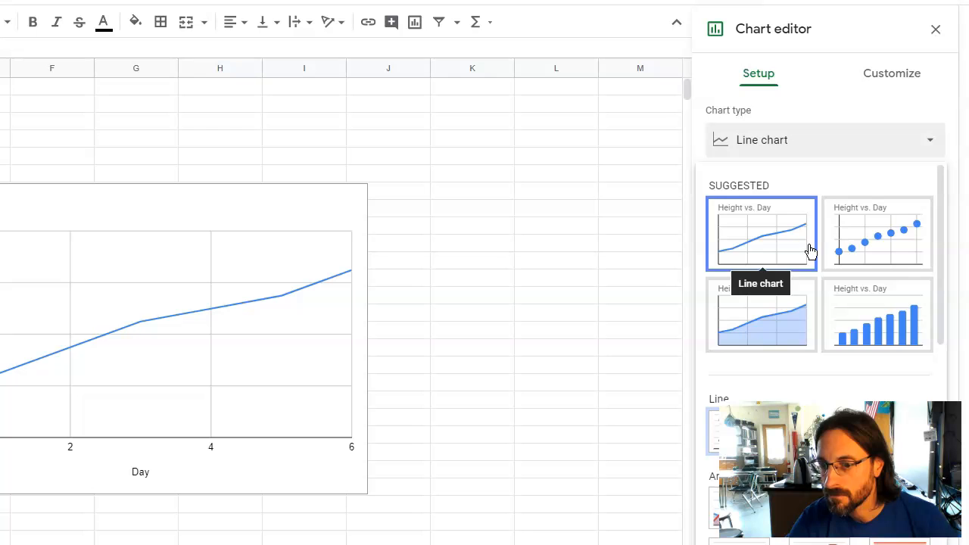
{"action": "scroll", "coordinate": [766, 322], "scroll_direction": "down", "scroll_amount": 10}
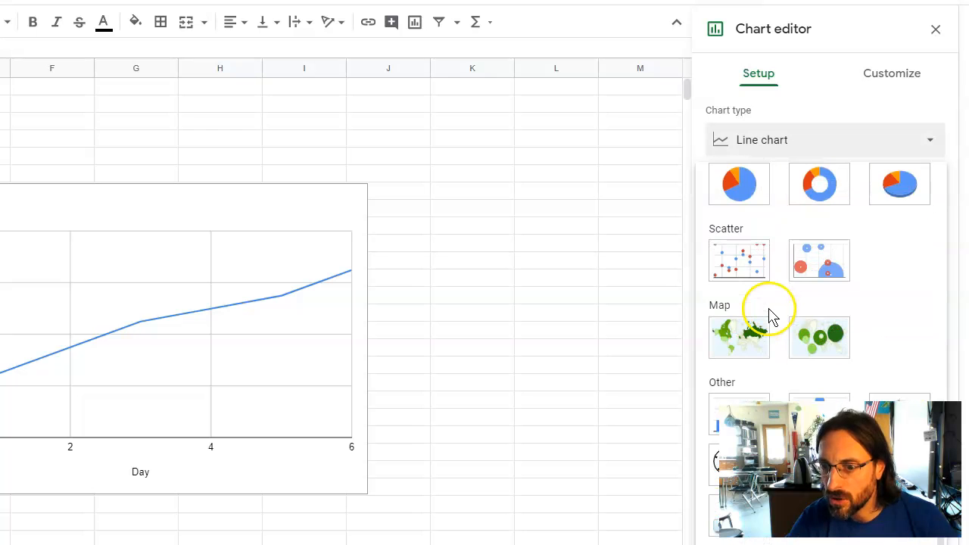
{"action": "left_click", "coordinate": [741, 260]}
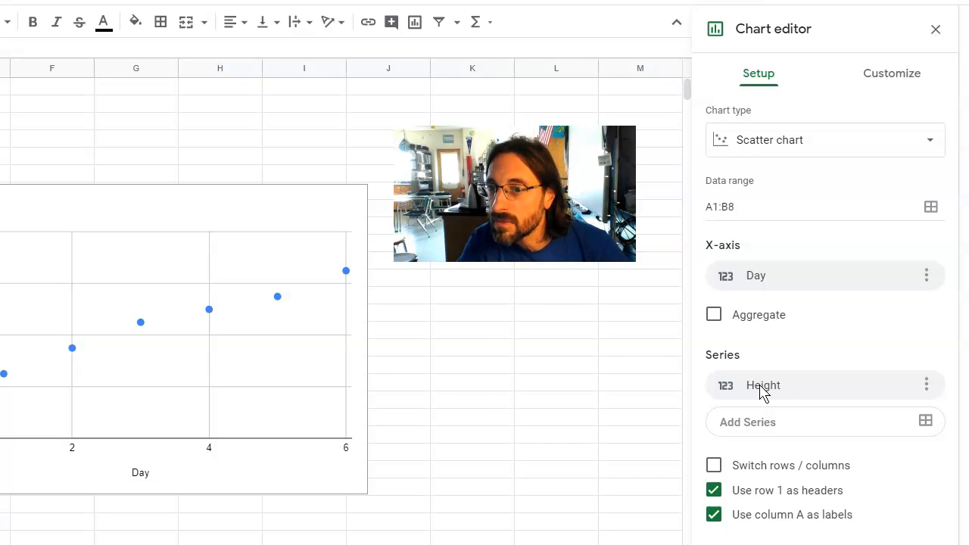
Set the chart title to "Horseradish Height vs. Days".
{"action": "left_click", "coordinate": [905, 89]}
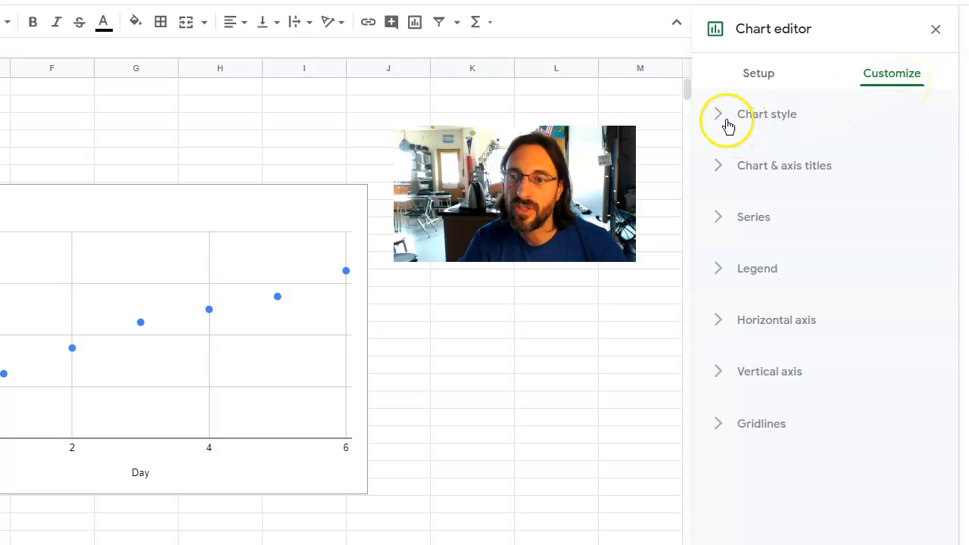
{"action": "left_click", "coordinate": [720, 169]}
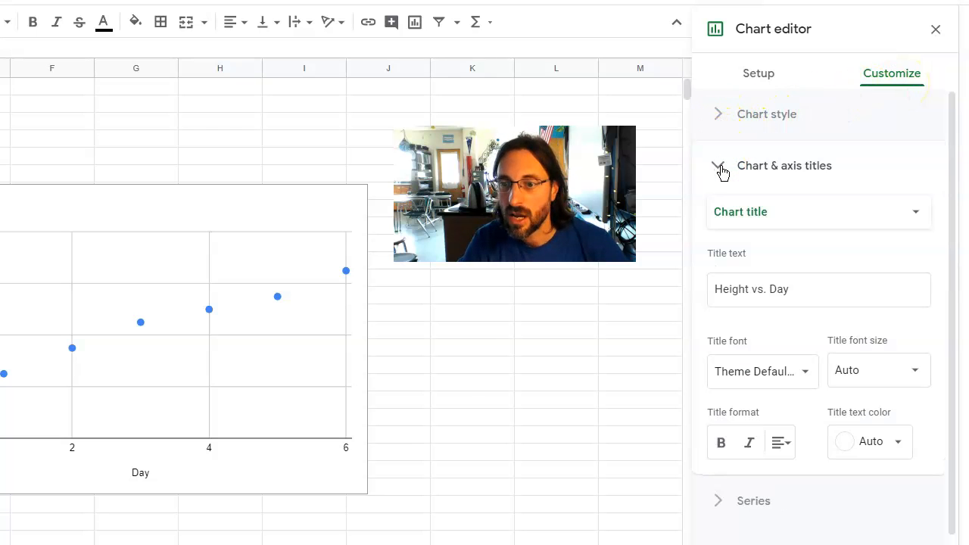
{"action": "left_click", "coordinate": [772, 224]}
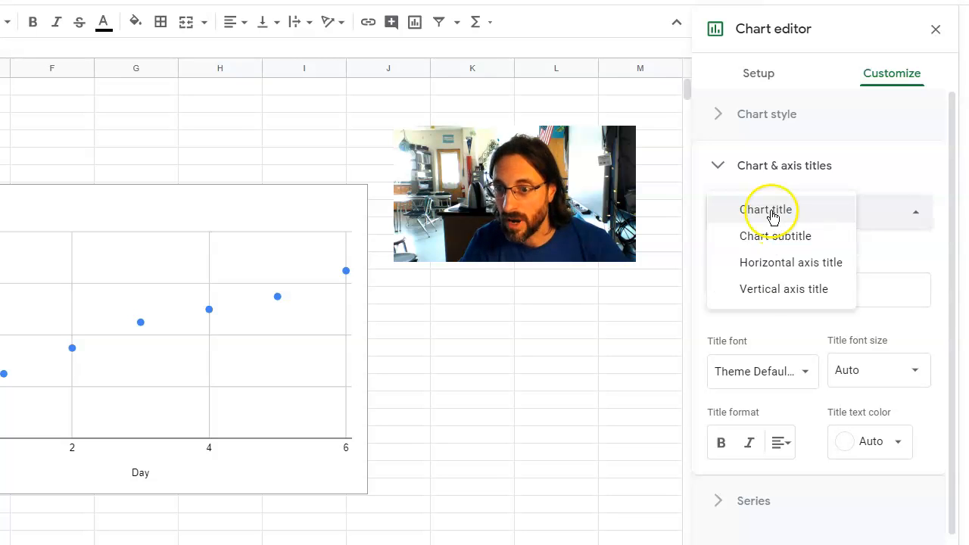
{"action": "left_click", "coordinate": [772, 216]}
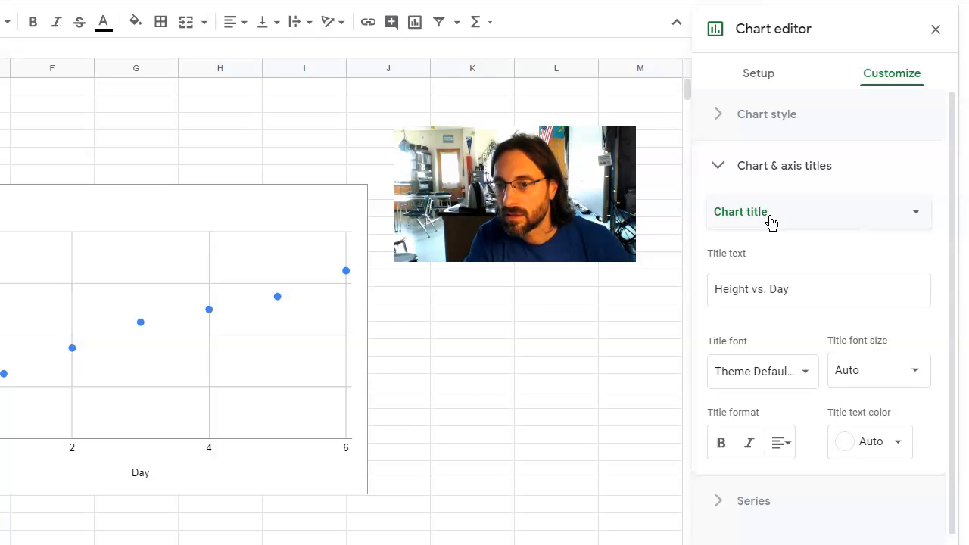
{"action": "left_click", "coordinate": [771, 221]}
{"action": "left_click", "coordinate": [752, 211]}
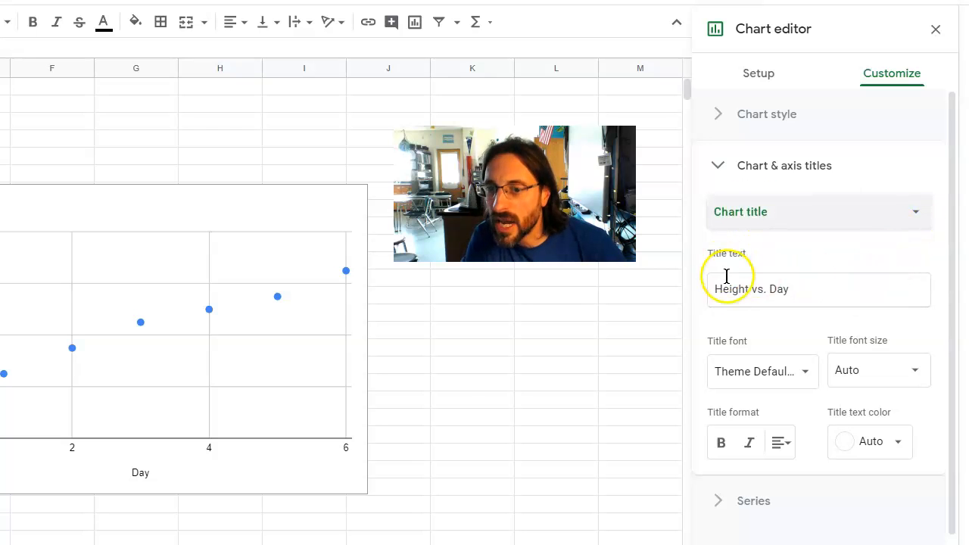
{"action": "left_click", "coordinate": [708, 294]}
{"action": "type", "text": "Horseradish"}
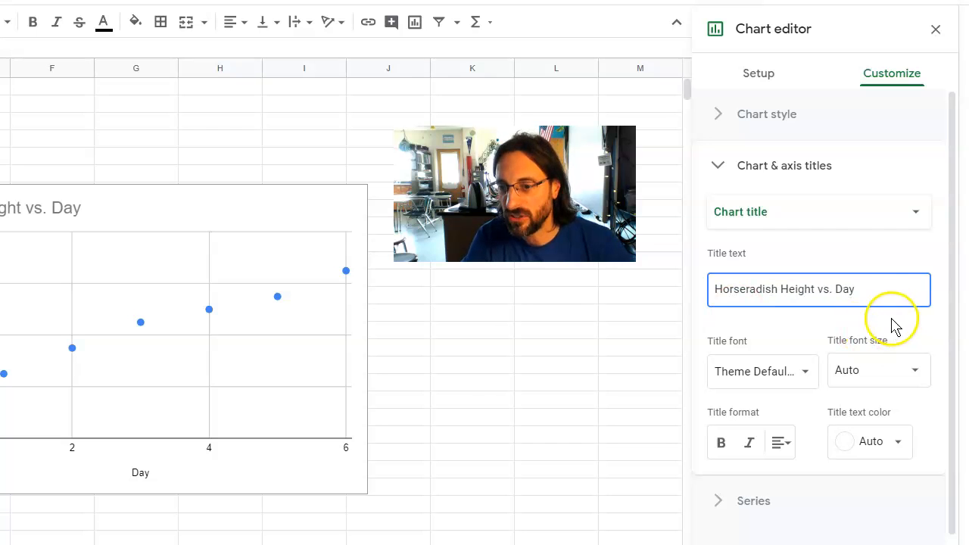
{"action": "left_click", "coordinate": [880, 293]}
{"action": "type", "text": "s"}
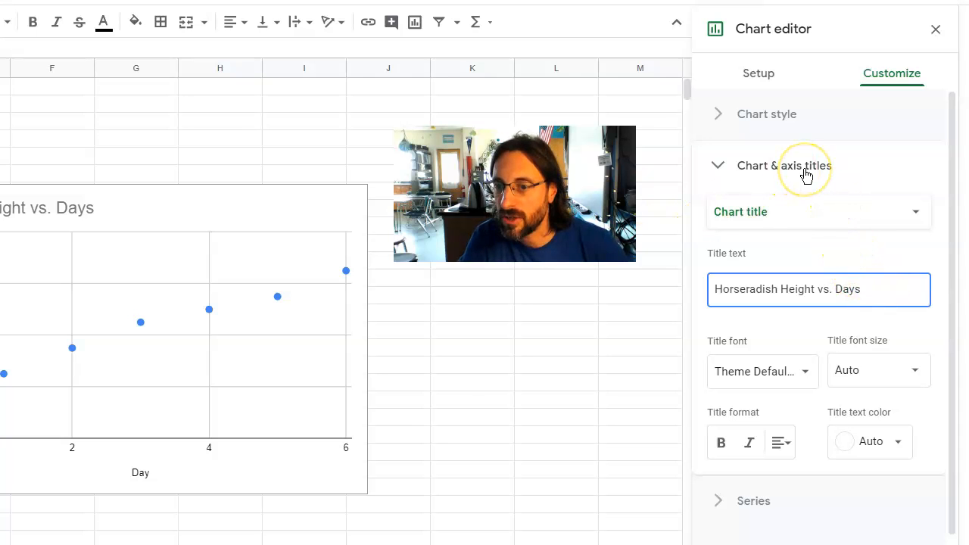
Keep the horizontal axis title as is and set the vertical axis title to "Height in cm".
{"action": "left_click", "coordinate": [787, 221]}
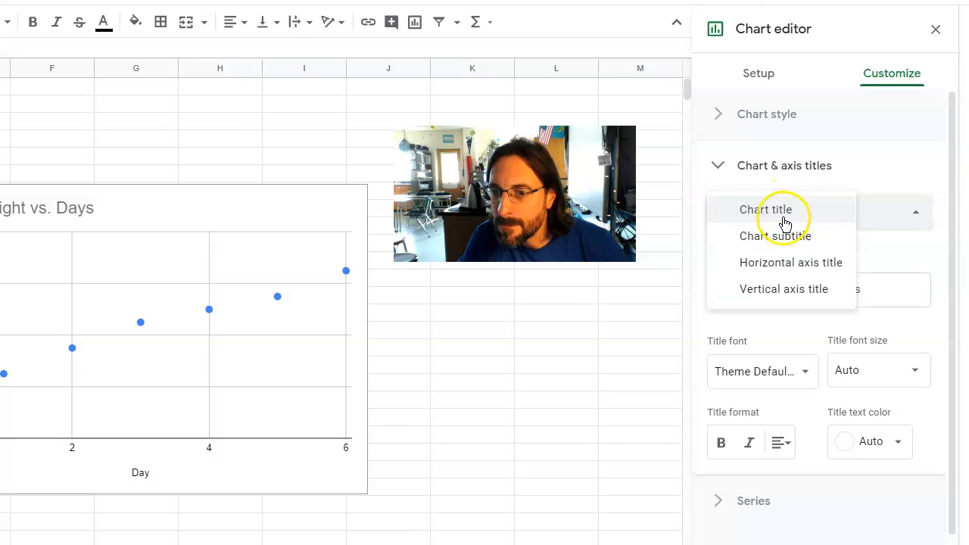
{"action": "left_click", "coordinate": [790, 263]}
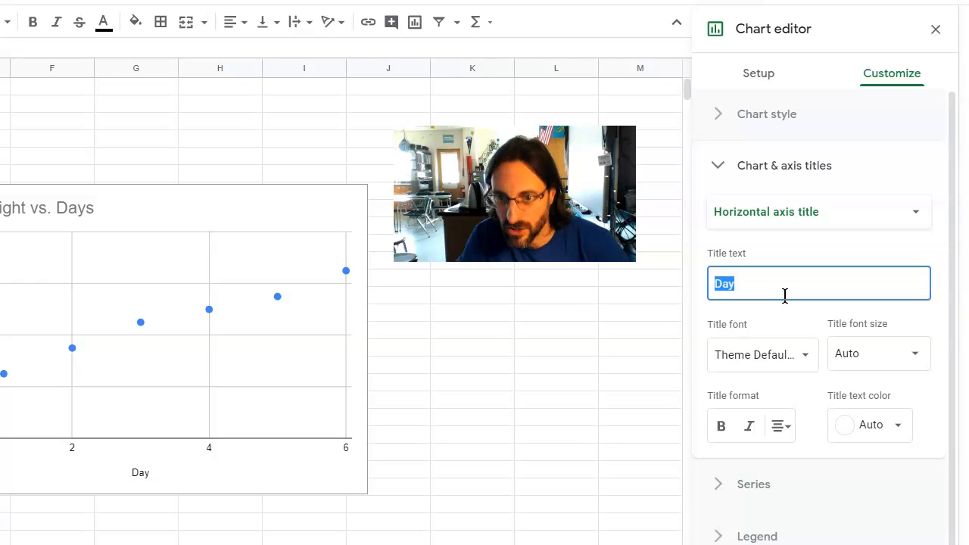
{"action": "left_click", "coordinate": [780, 292]}
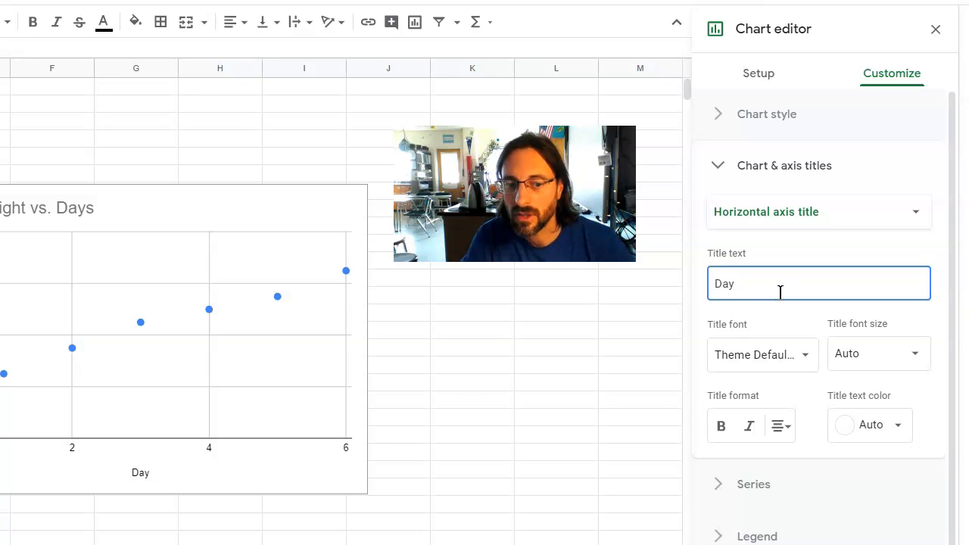
{"action": "left_click", "coordinate": [778, 214]}
{"action": "left_click", "coordinate": [776, 237]}
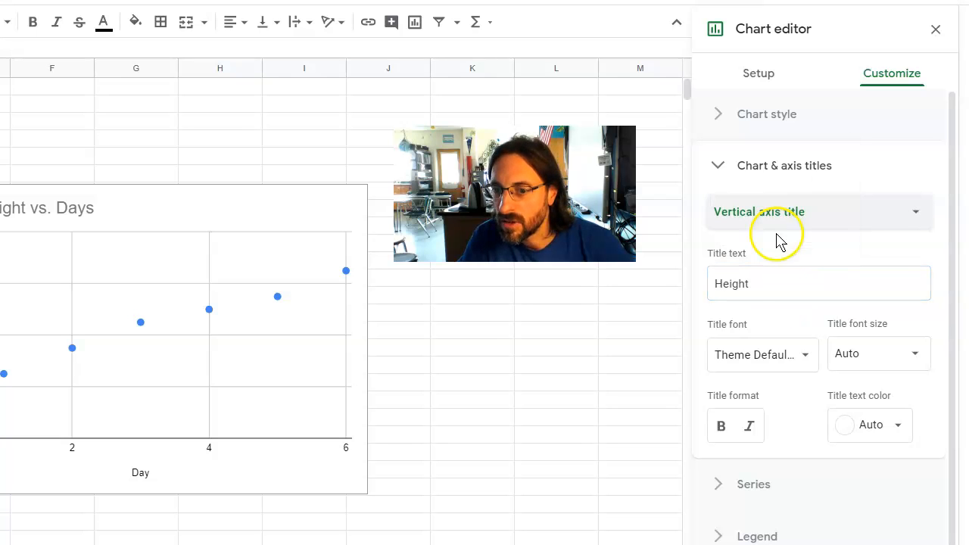
{"action": "left_click", "coordinate": [772, 279]}
{"action": "type", "text": "in cm"}
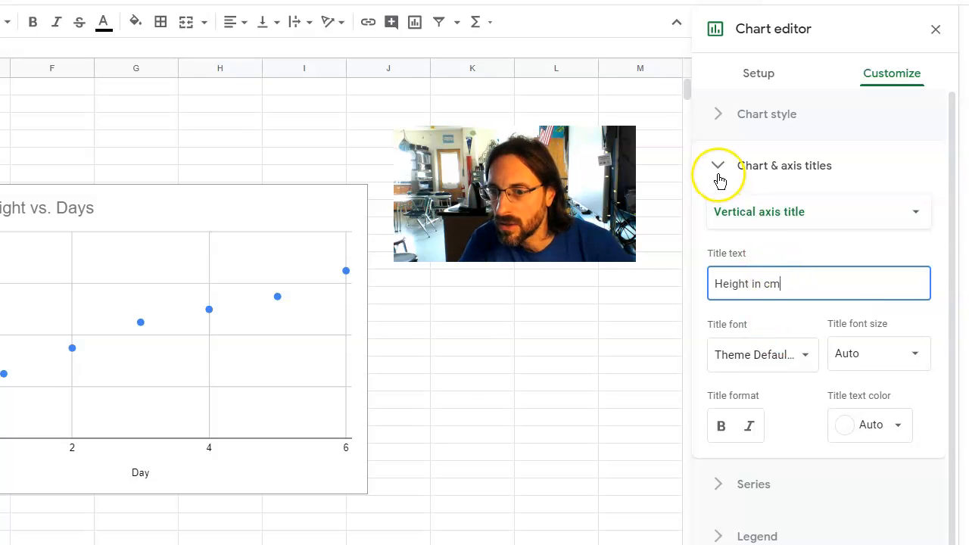
{"action": "left_click", "coordinate": [751, 349]}
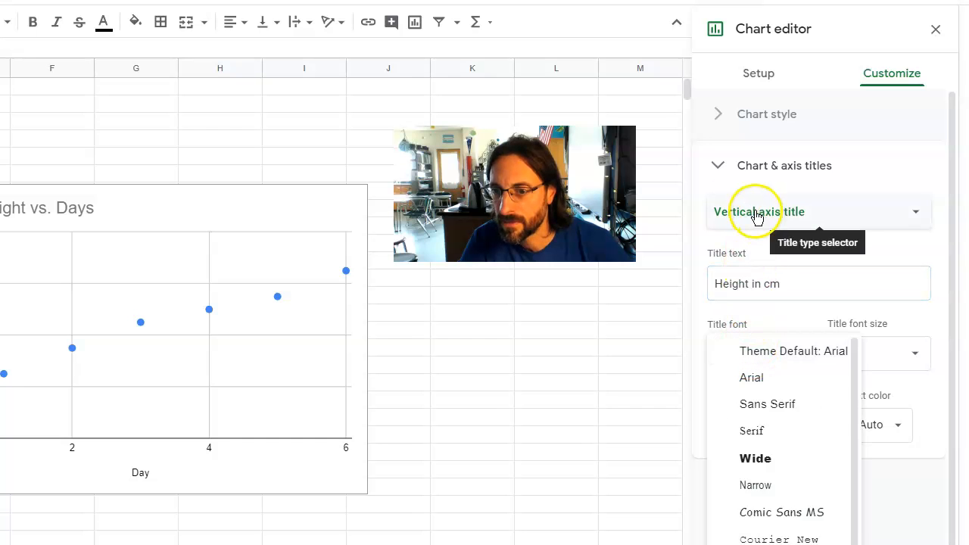
{"action": "left_click", "coordinate": [716, 167]}
{"action": "left_click", "coordinate": [717, 168]}
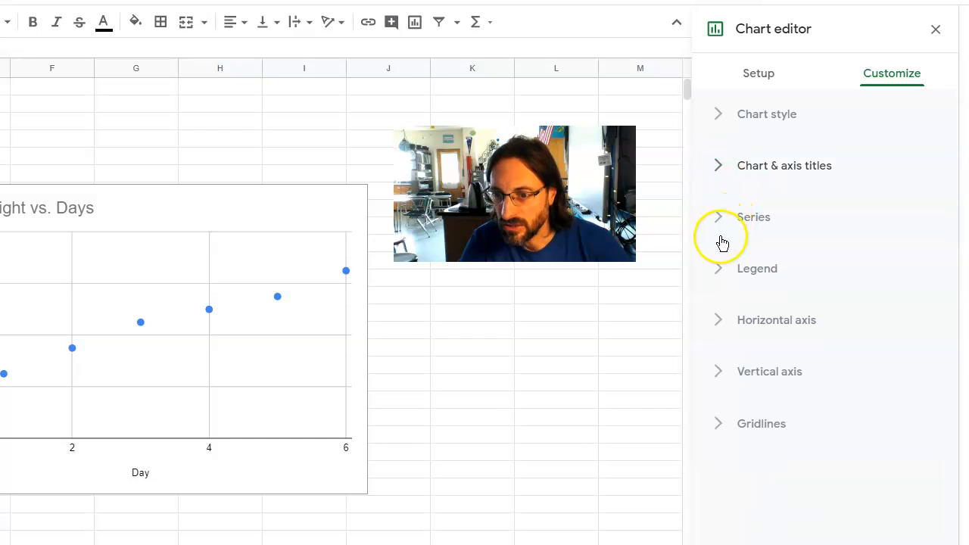
{"action": "left_click", "coordinate": [721, 273]}
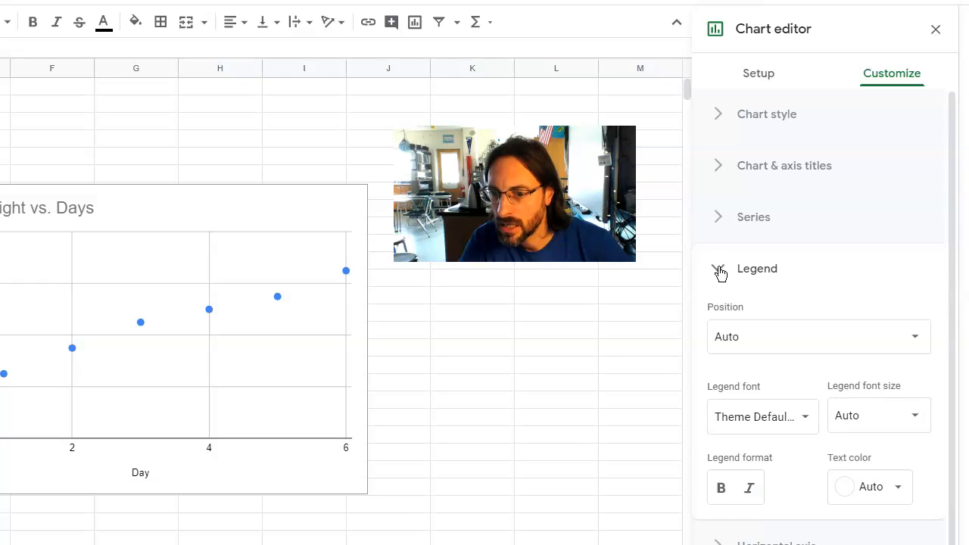
{"action": "scroll", "coordinate": [723, 277], "scroll_direction": "down", "scroll_amount": 1}
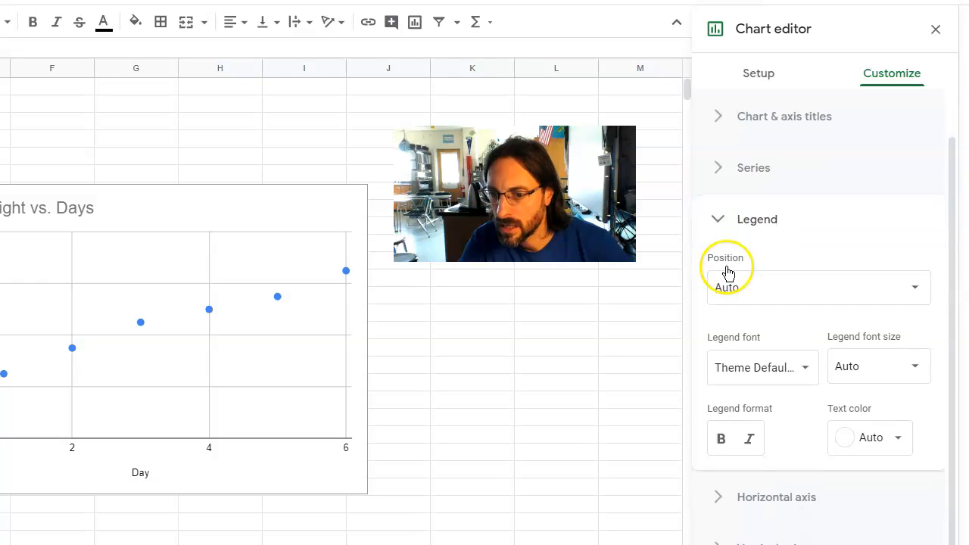
{"action": "left_click", "coordinate": [719, 223]}
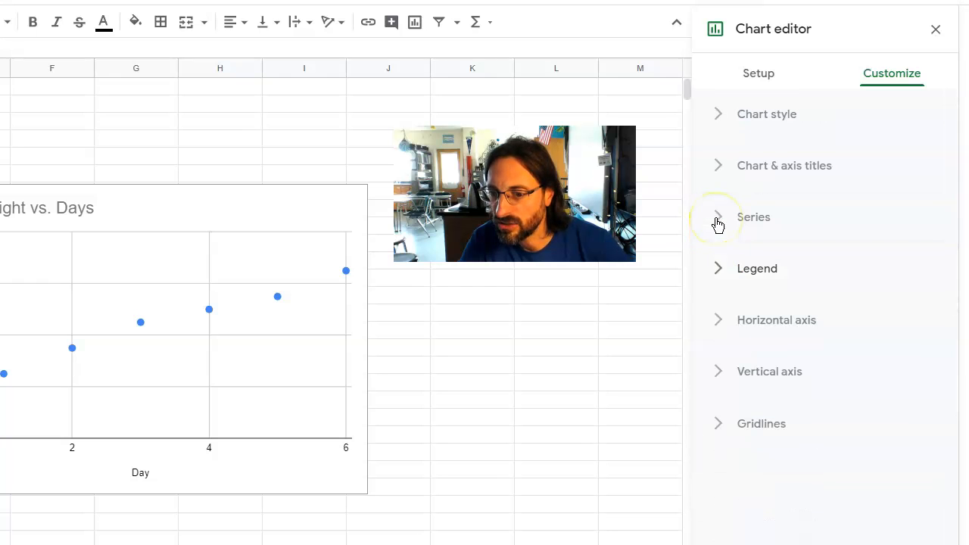
{"action": "left_click", "coordinate": [719, 421]}
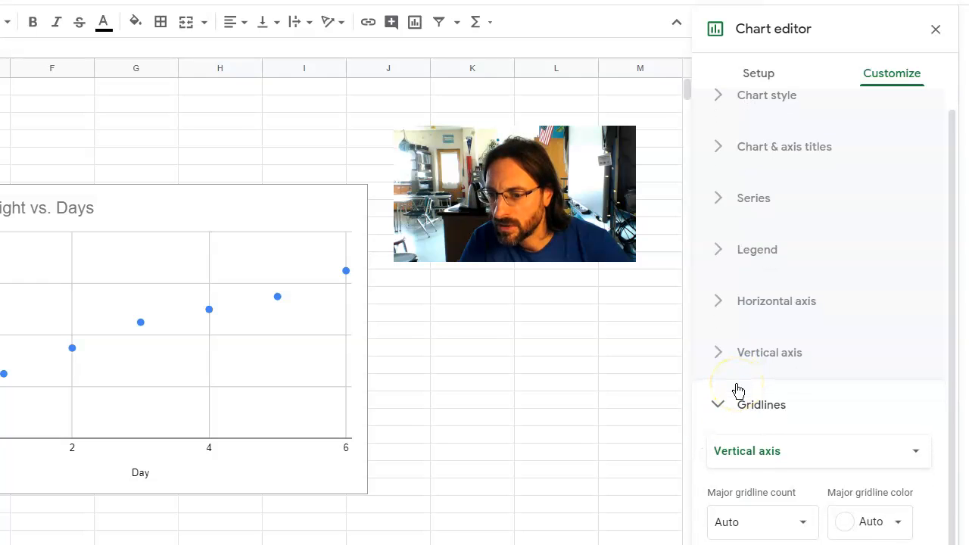
{"action": "left_click", "coordinate": [728, 401]}
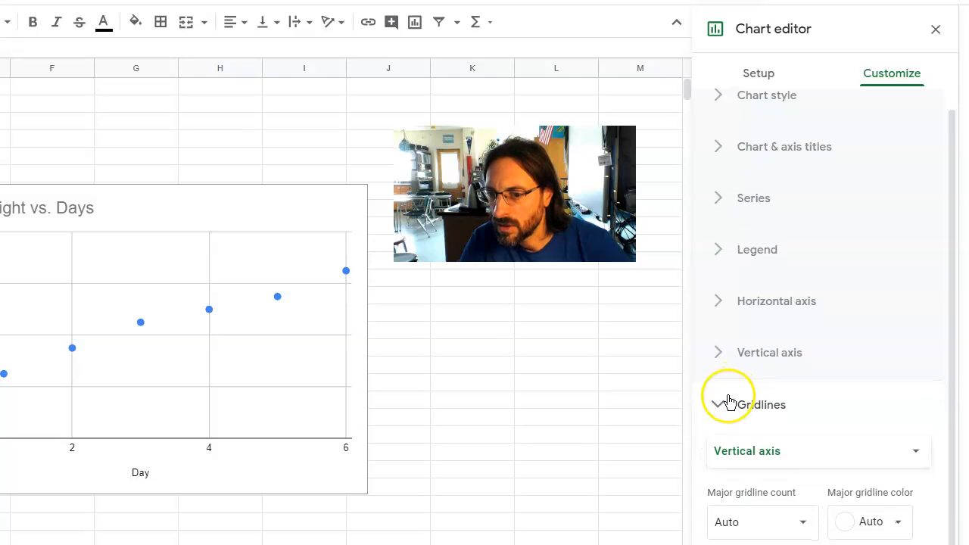
{"action": "left_click", "coordinate": [720, 321]}
Add a linear trendline to the Height series and close the chart editor.
{"action": "left_click", "coordinate": [702, 225]}
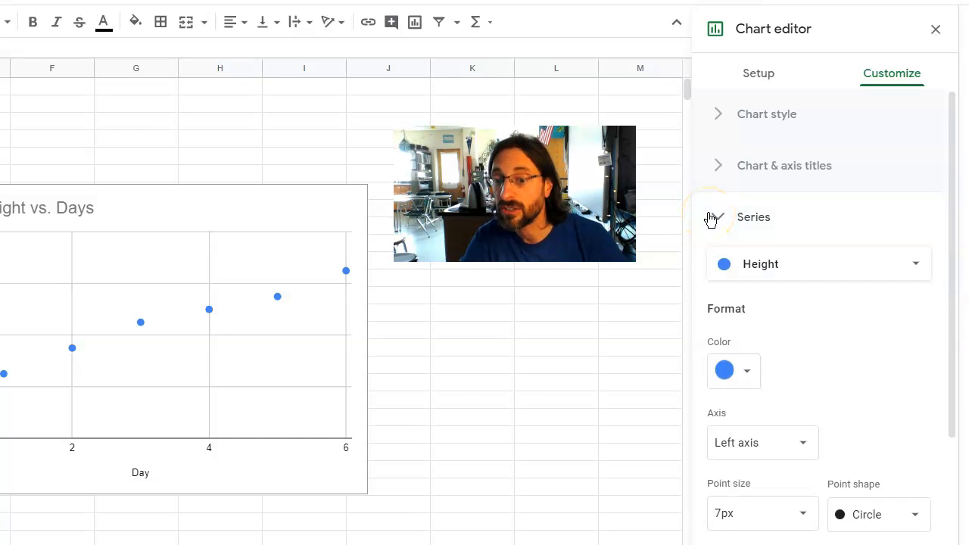
{"action": "scroll", "coordinate": [760, 303], "scroll_direction": "down", "scroll_amount": 4}
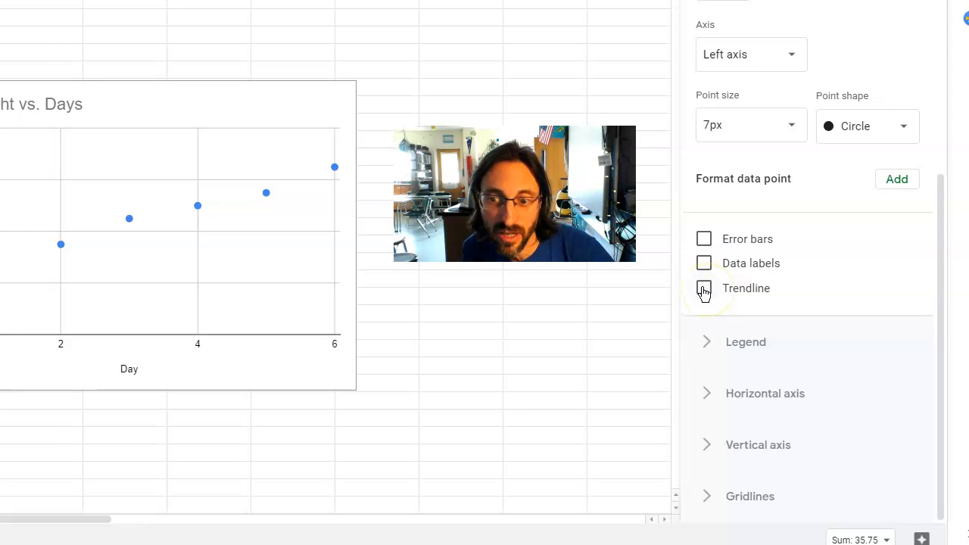
{"action": "left_click", "coordinate": [704, 289]}
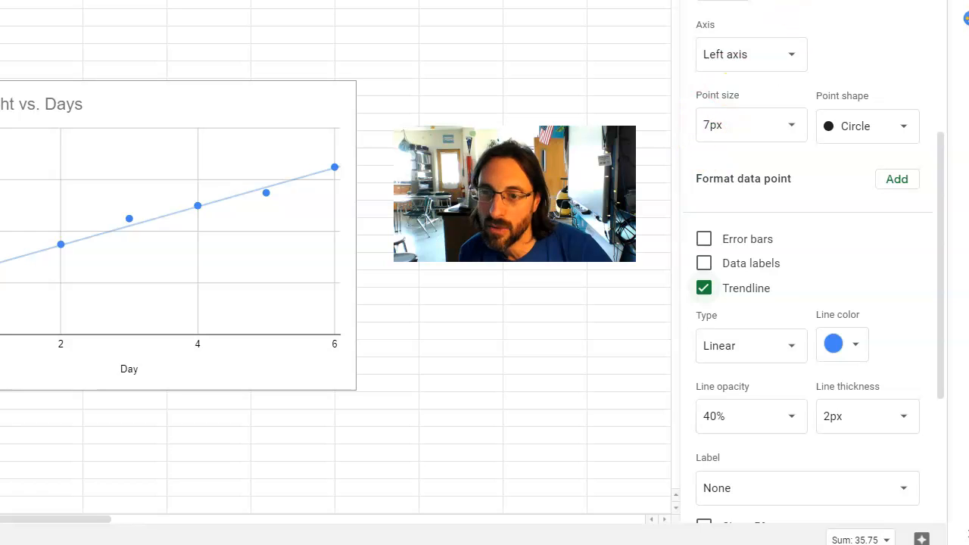
{"action": "scroll", "coordinate": [818, 142], "scroll_direction": "up", "scroll_amount": 1}
{"action": "scroll", "coordinate": [816, 142], "scroll_direction": "up", "scroll_amount": 3}
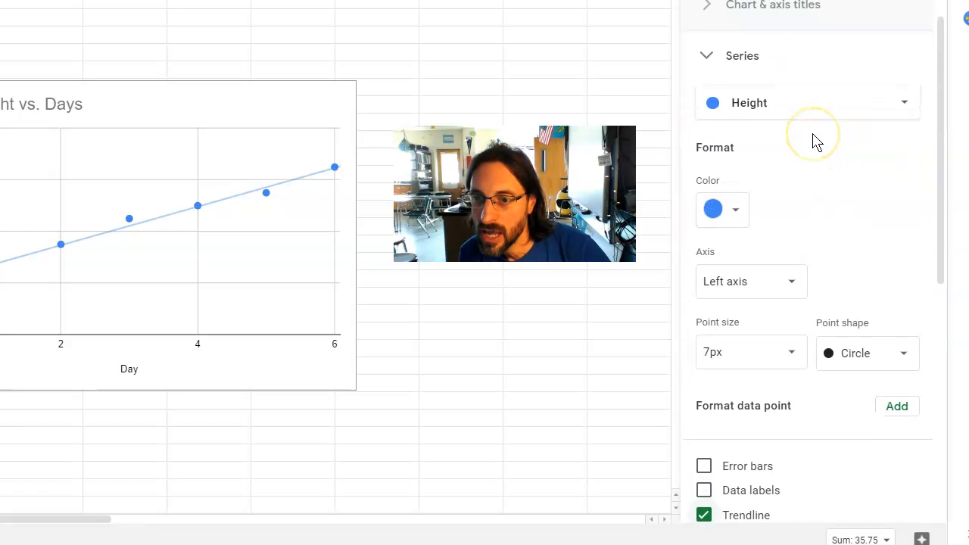
{"action": "scroll", "coordinate": [803, 62], "scroll_direction": "down", "scroll_amount": 4}
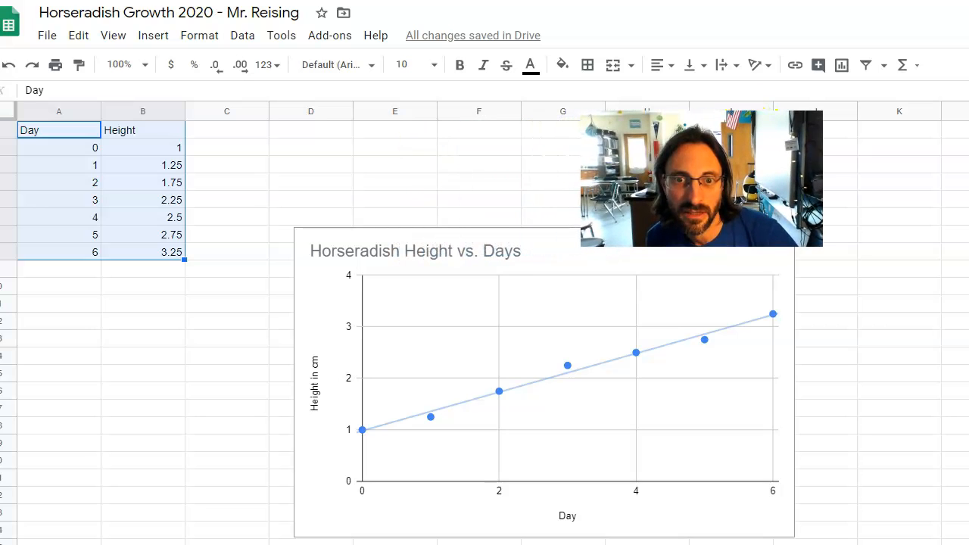
{"action": "left_click", "coordinate": [755, 123]}
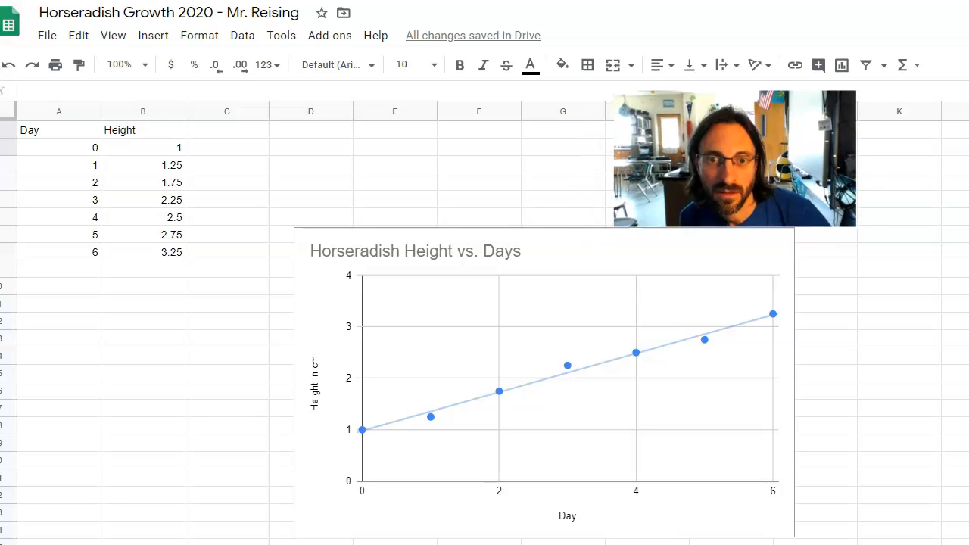
{"action": "left_click", "coordinate": [843, 290]}
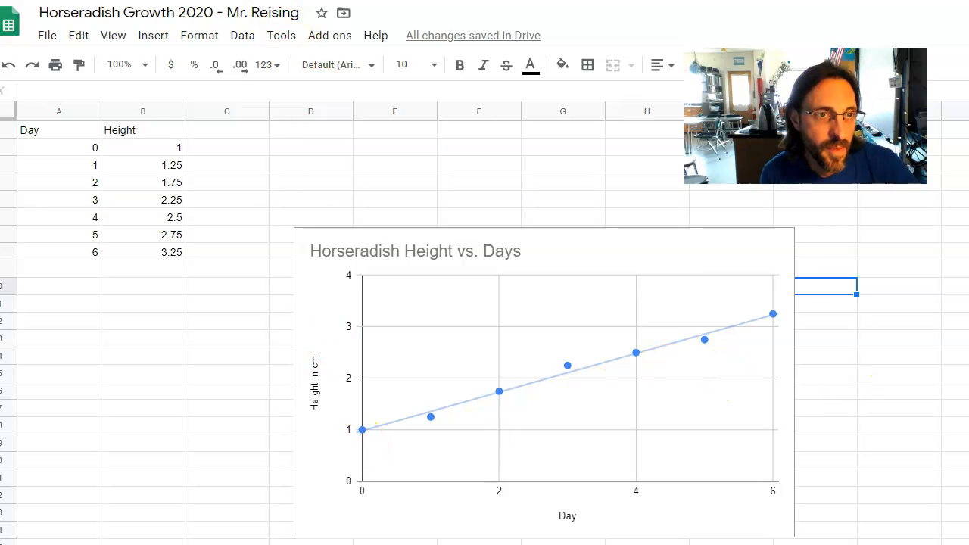
Check the Part II requirements in the Data Analysis Performance Assessment document and enter the labels Slope, y-inctp, r and r^2 in cells E1:E4.
{"action": "left_click", "coordinate": [197, 1]}
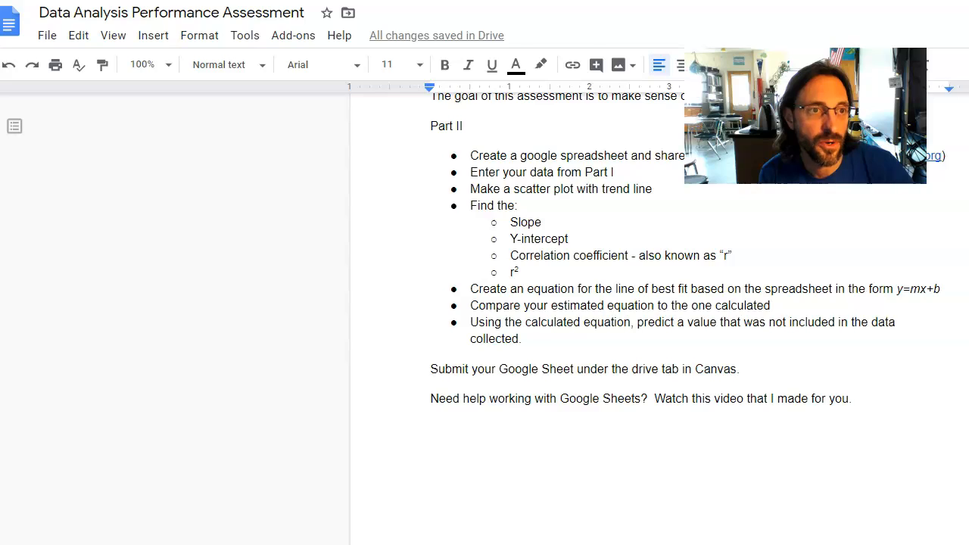
{"action": "left_click", "coordinate": [182, 2]}
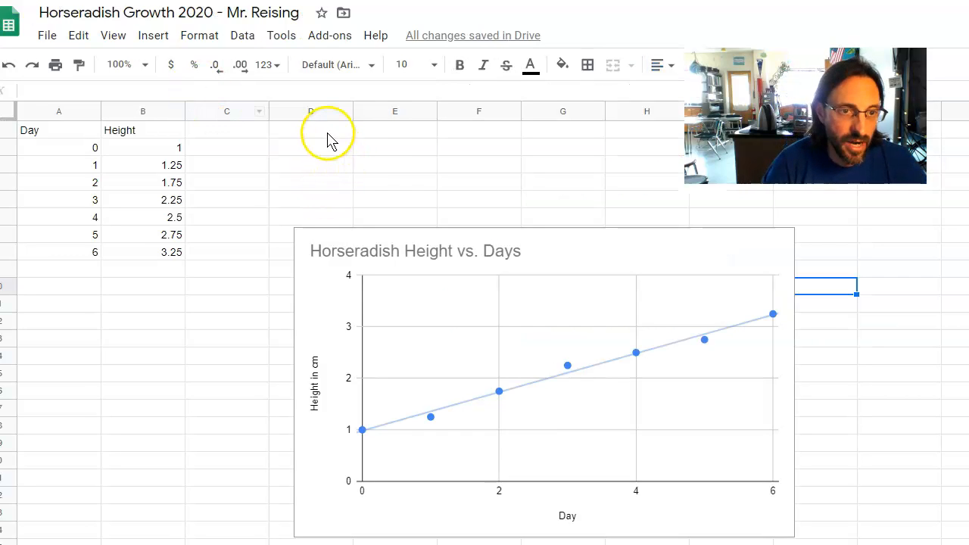
{"action": "left_click", "coordinate": [376, 137]}
{"action": "type", "text": "Slope"}
{"action": "key", "text": "Return"}
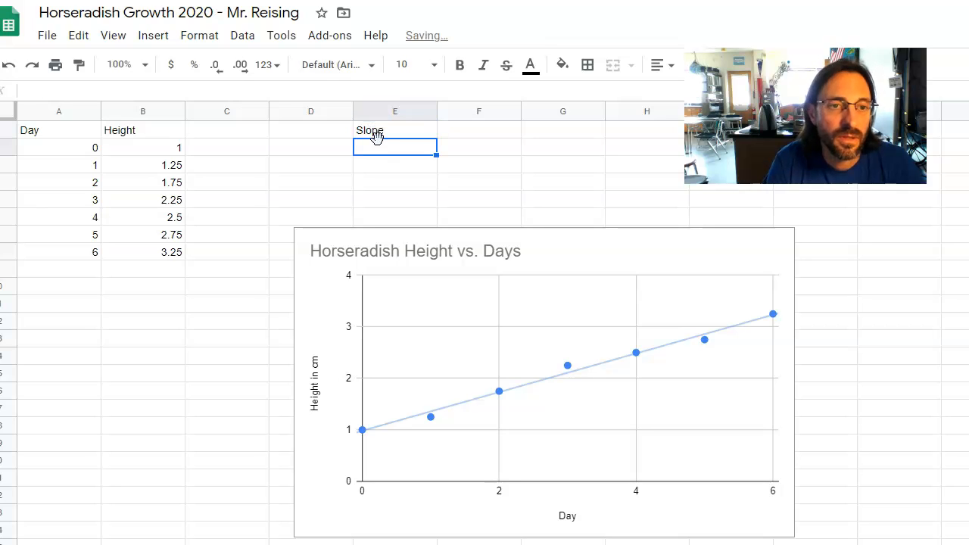
{"action": "type", "text": "y-"}
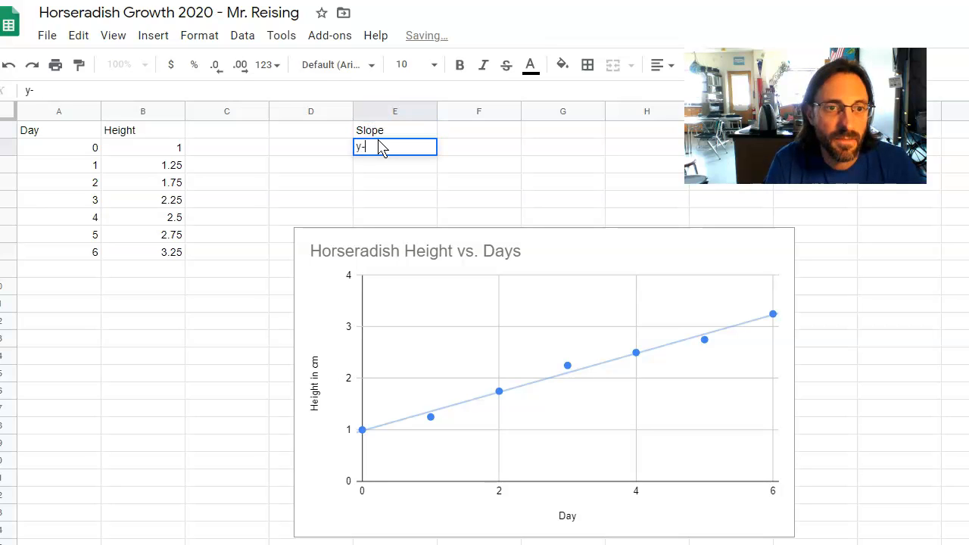
{"action": "type", "text": "inctp"}
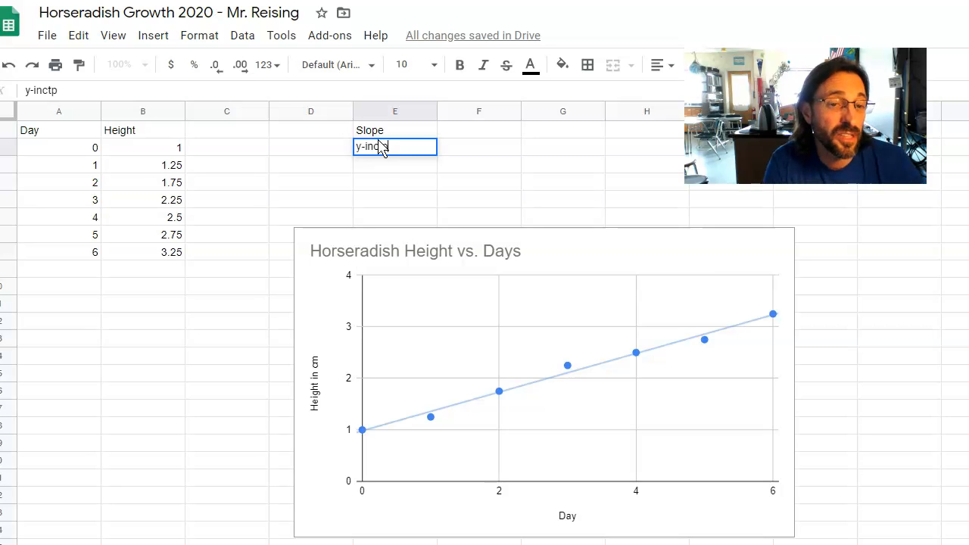
{"action": "key", "text": "Return"}
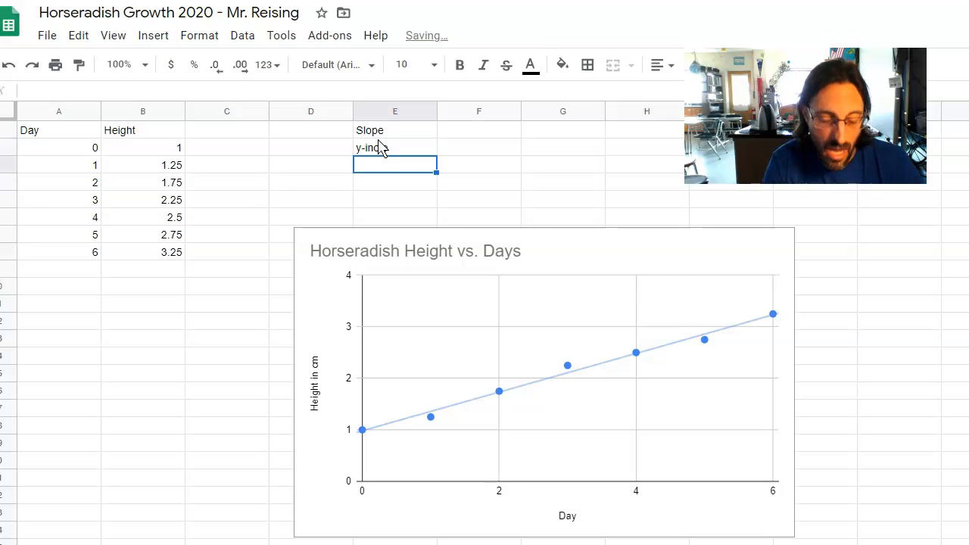
{"action": "type", "text": "r"}
{"action": "key", "text": "Return"}
{"action": "type", "text": "r^2"}
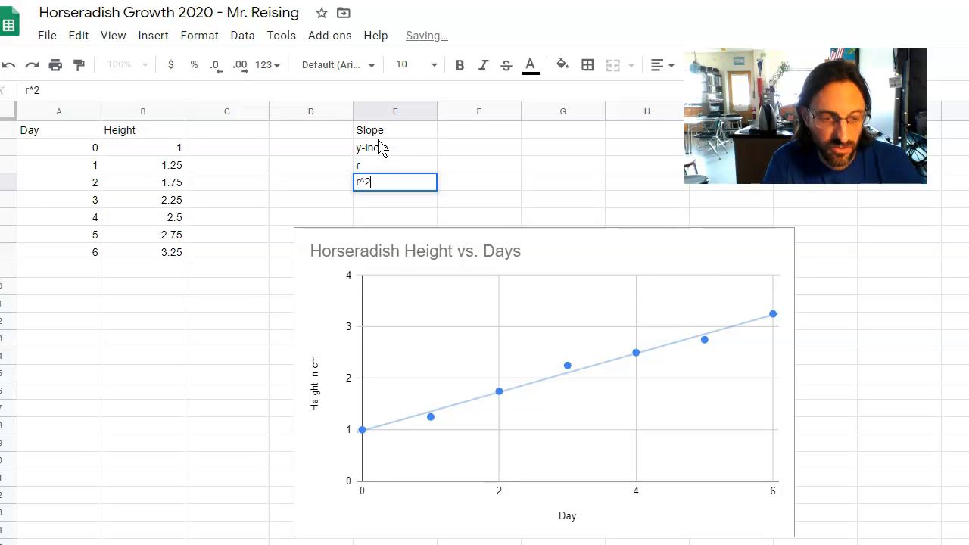
{"action": "key", "text": "Left"}
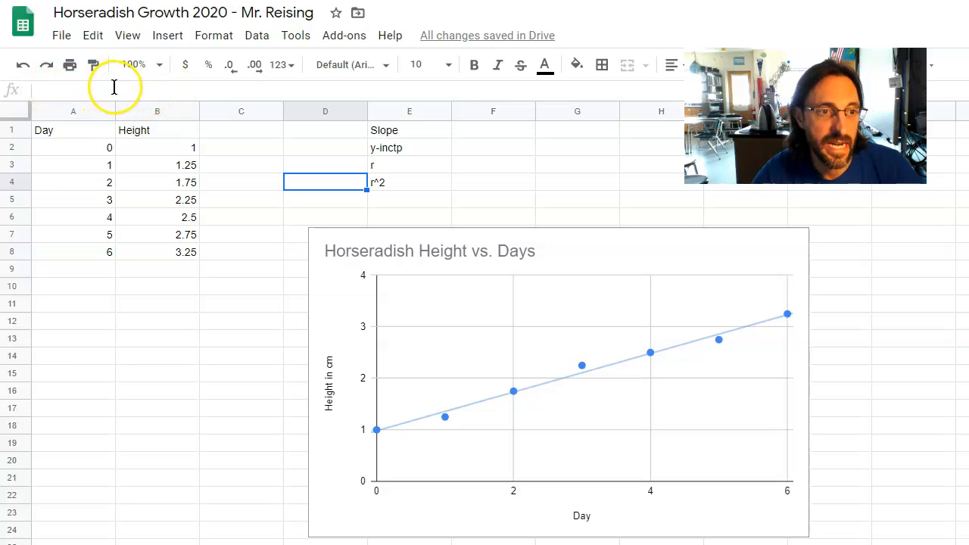
Calculate the slope in cell D1 with =SLOPE(B2:B8,A2:A8), using Height as the y data and Day as the x data.
{"action": "left_click", "coordinate": [333, 136]}
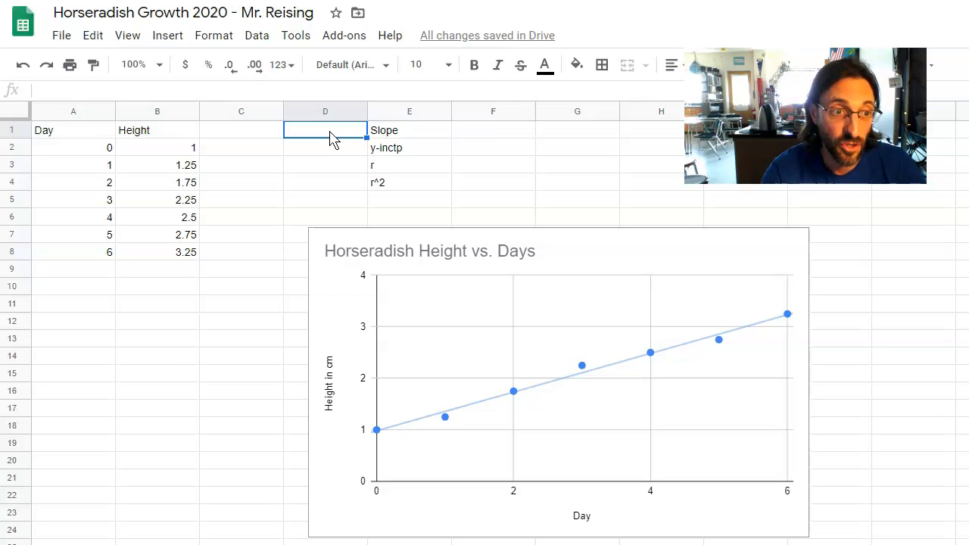
{"action": "type", "text": "="}
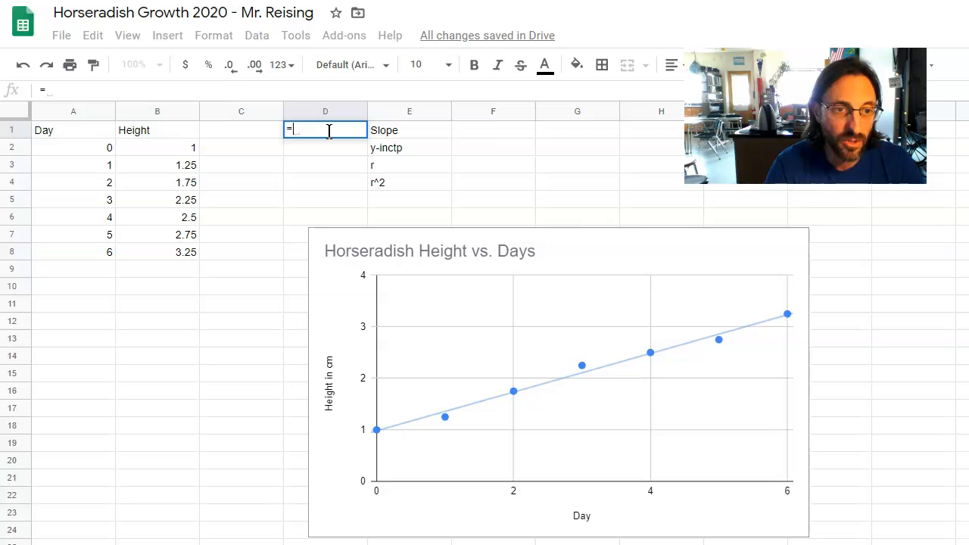
{"action": "type", "text": "slo"}
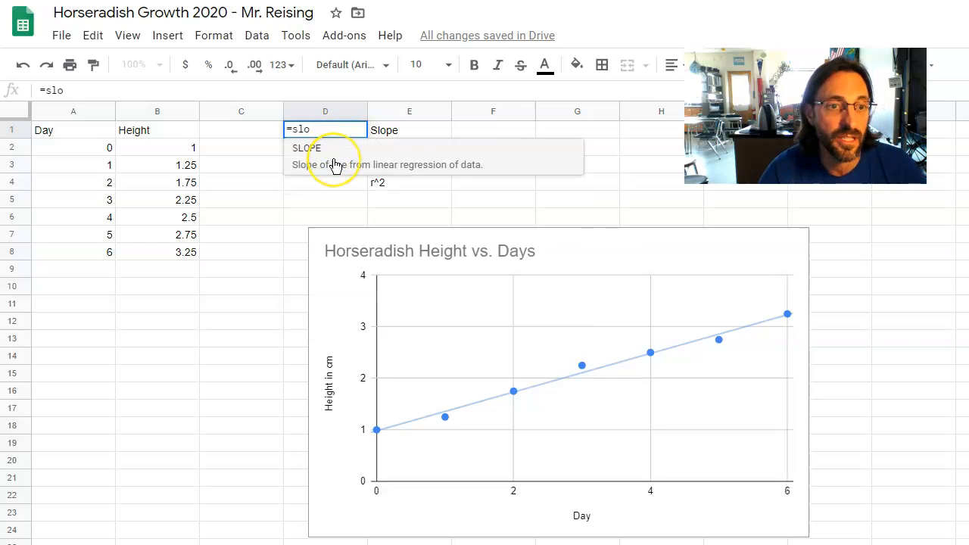
{"action": "left_click", "coordinate": [336, 166]}
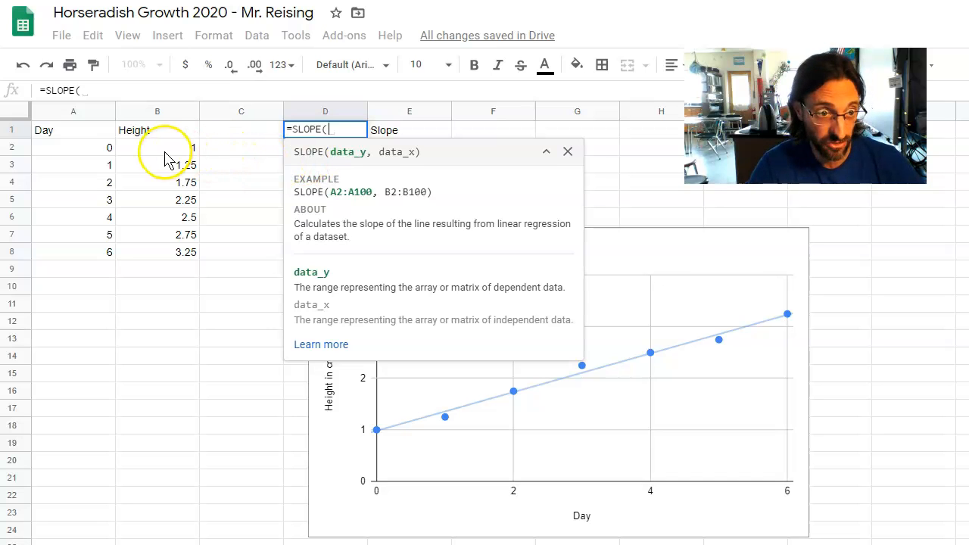
{"action": "left_click_drag", "start_coordinate": [171, 151], "coordinate": [171, 268]}
{"action": "type", "text": ","}
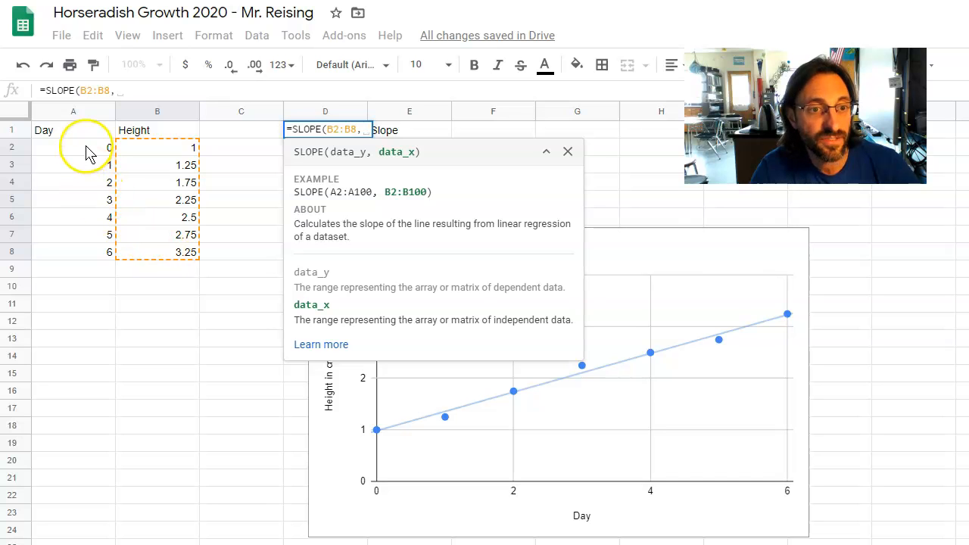
{"action": "left_click_drag", "start_coordinate": [86, 152], "coordinate": [87, 258]}
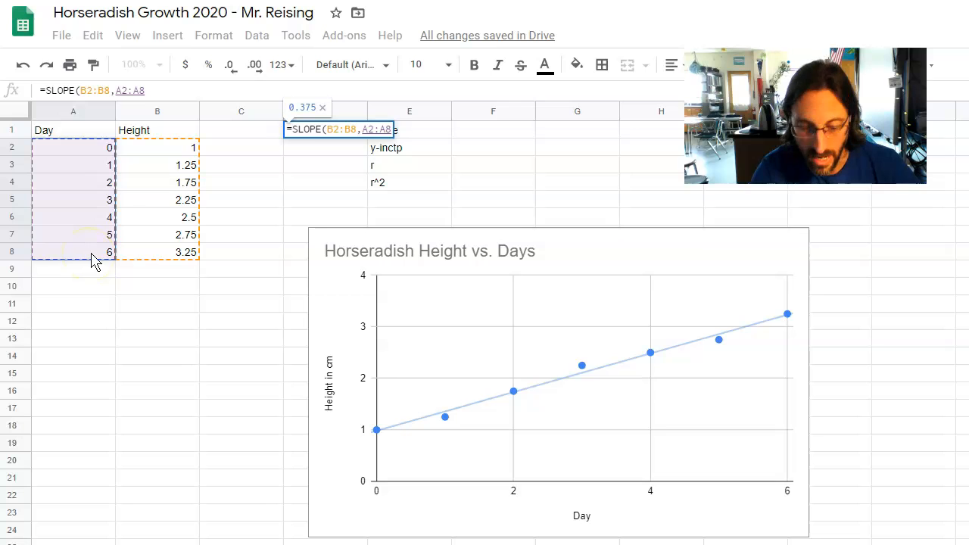
{"action": "type", "text": ")"}
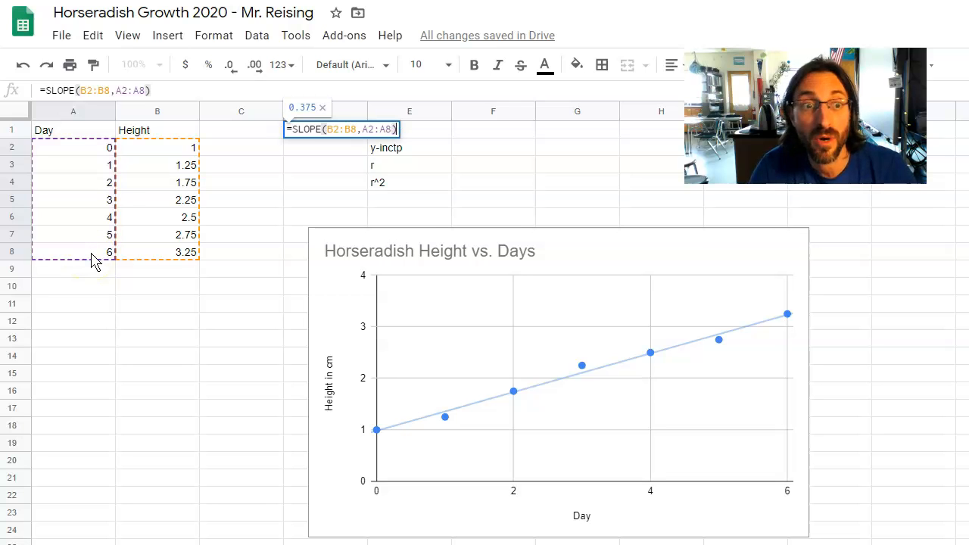
{"action": "key", "text": "Return"}
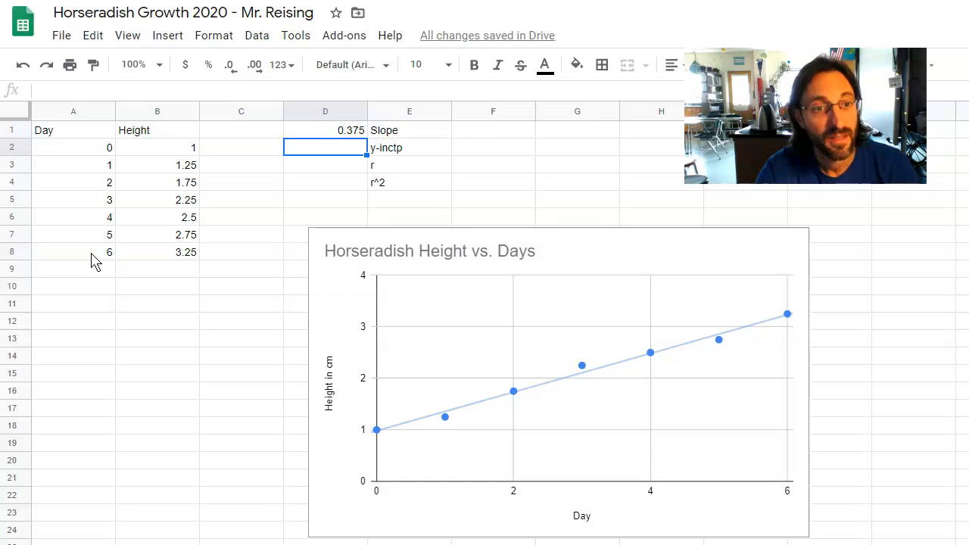
Calculate the y-intercept in cell D2 with =INTERCEPT(B2:B8,A2:A8).
{"action": "type", "text": "=int"}
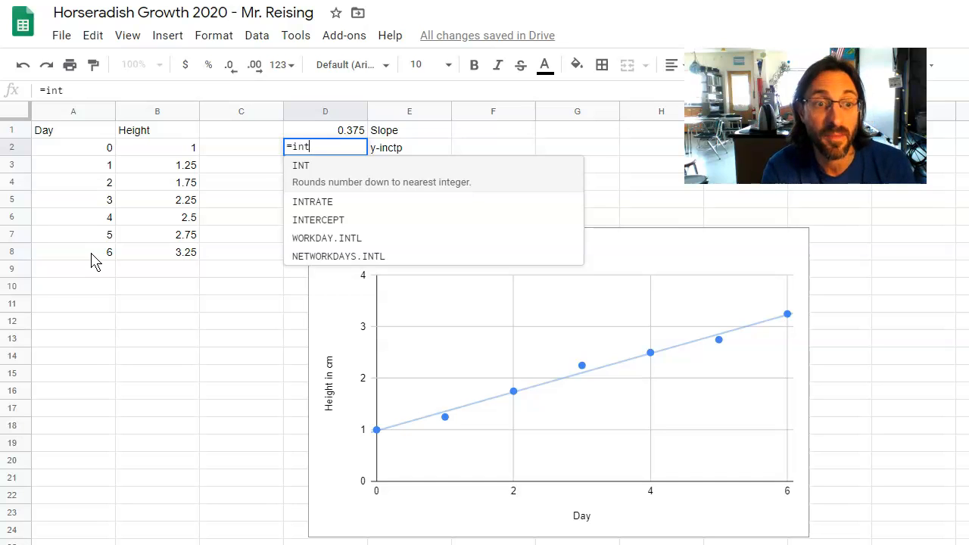
{"action": "key", "text": "Down"}
{"action": "key", "text": "Down"}
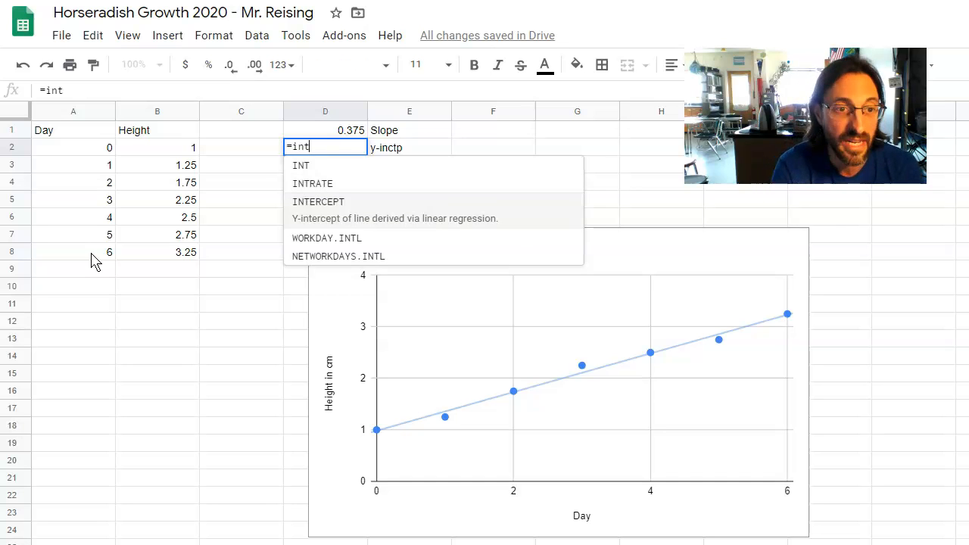
{"action": "key", "text": "Tab"}
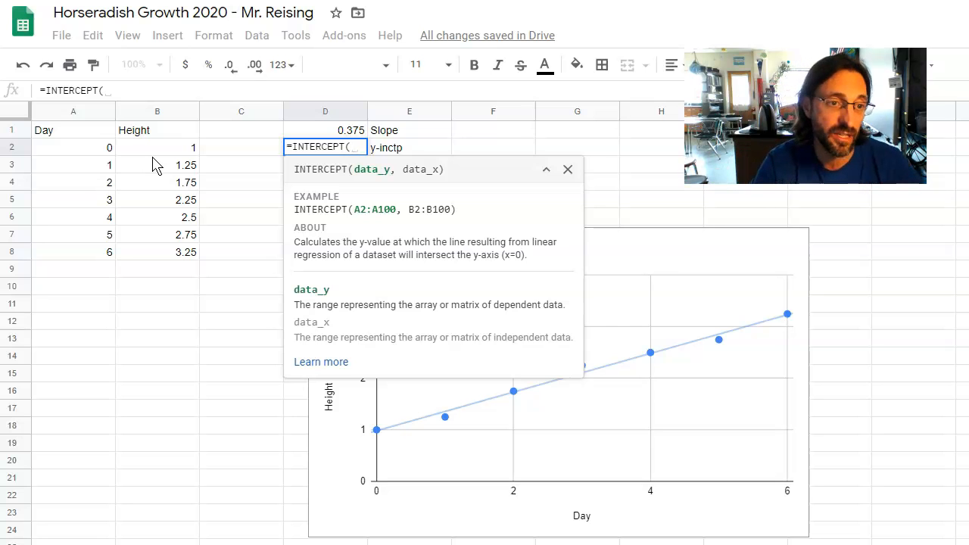
{"action": "left_click_drag", "start_coordinate": [143, 149], "coordinate": [146, 253]}
{"action": "type", "text": ","}
{"action": "left_click_drag", "start_coordinate": [72, 150], "coordinate": [73, 256]}
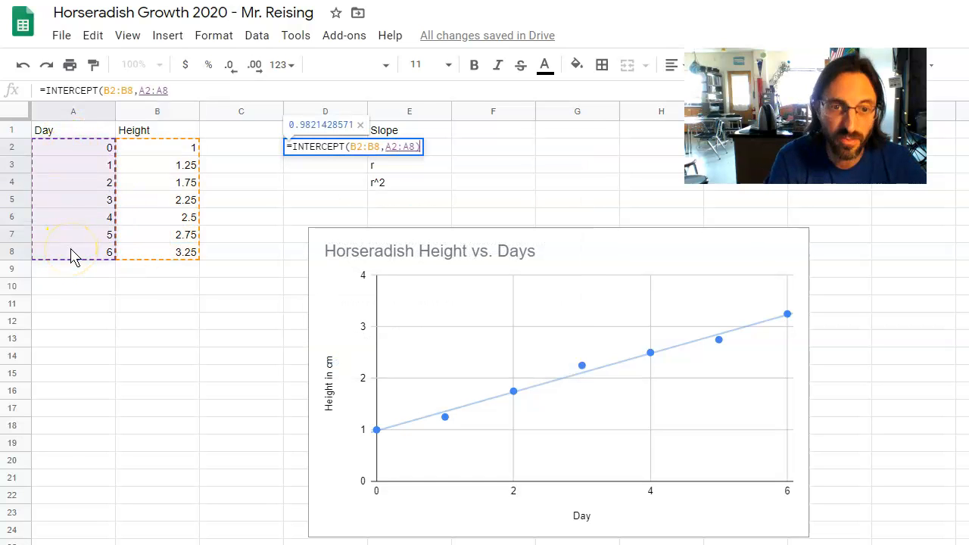
{"action": "key", "text": "Return"}
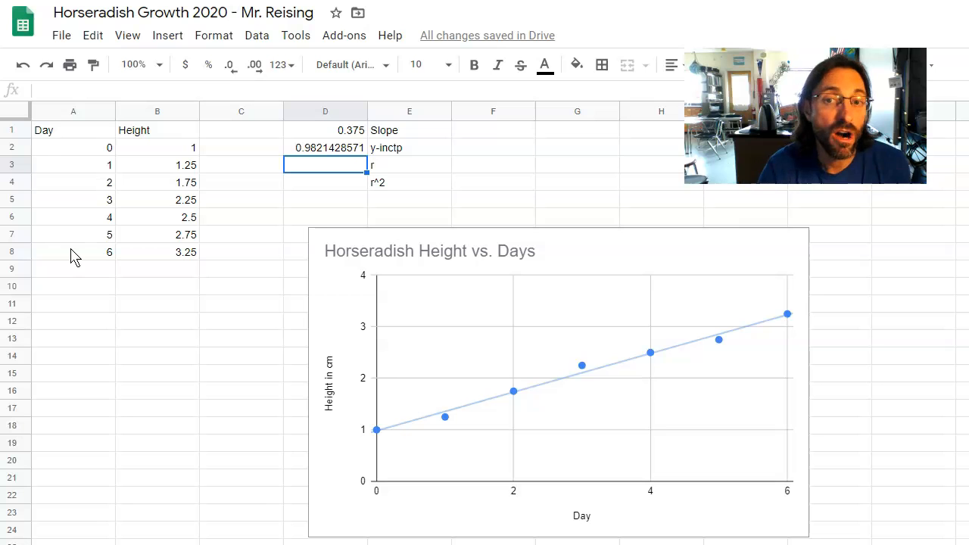
Calculate the correlation coefficient r in cell D3 with =CORREL(B2:B8,A2:A8).
{"action": "type", "text": "=cor"}
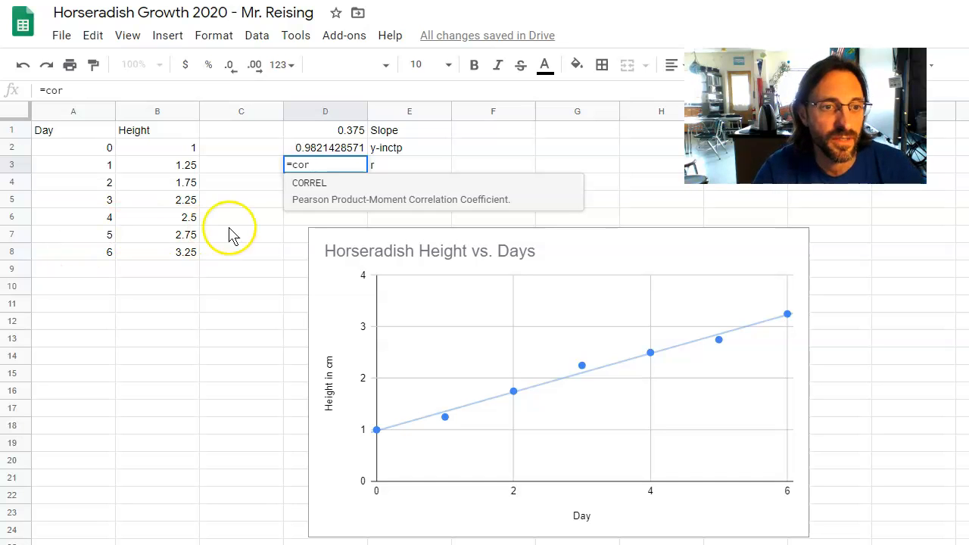
{"action": "left_click", "coordinate": [367, 196]}
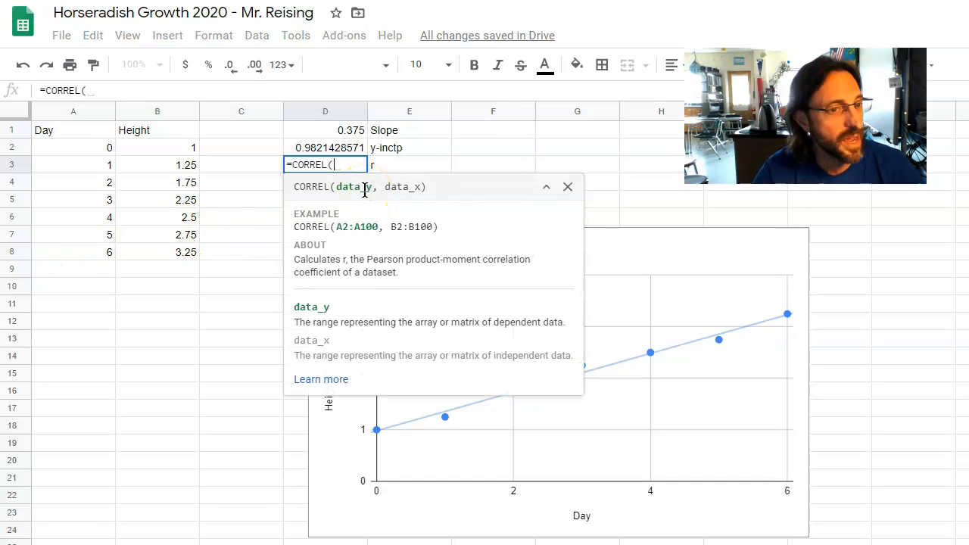
{"action": "left_click_drag", "start_coordinate": [174, 149], "coordinate": [172, 254]}
{"action": "type", "text": ","}
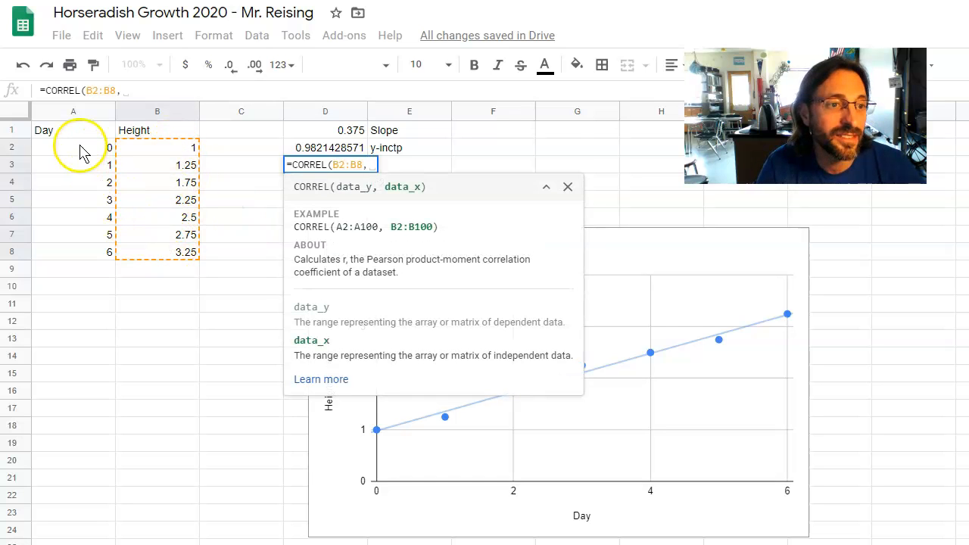
{"action": "left_click", "coordinate": [81, 155]}
{"action": "left_click_drag", "start_coordinate": [82, 155], "coordinate": [73, 255]}
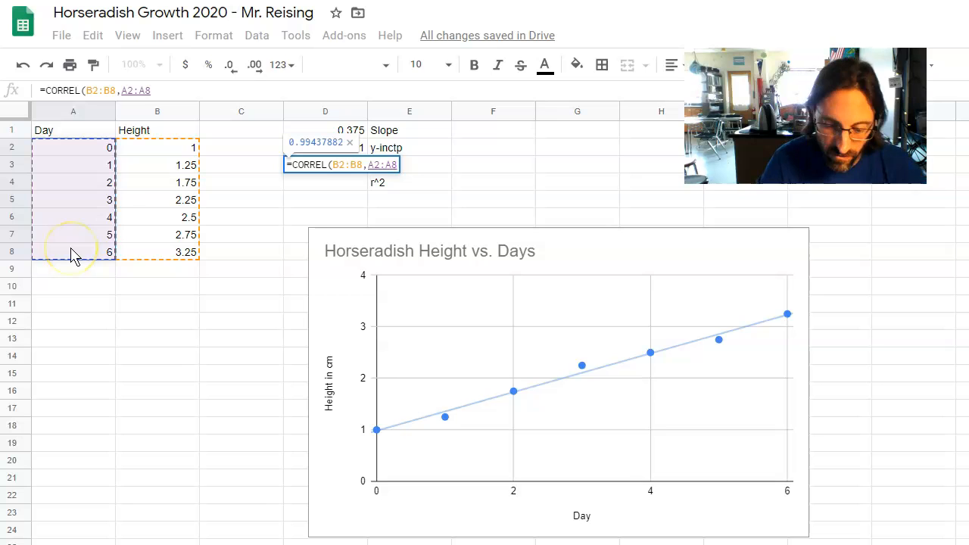
{"action": "type", "text": ")"}
{"action": "key", "text": "Return"}
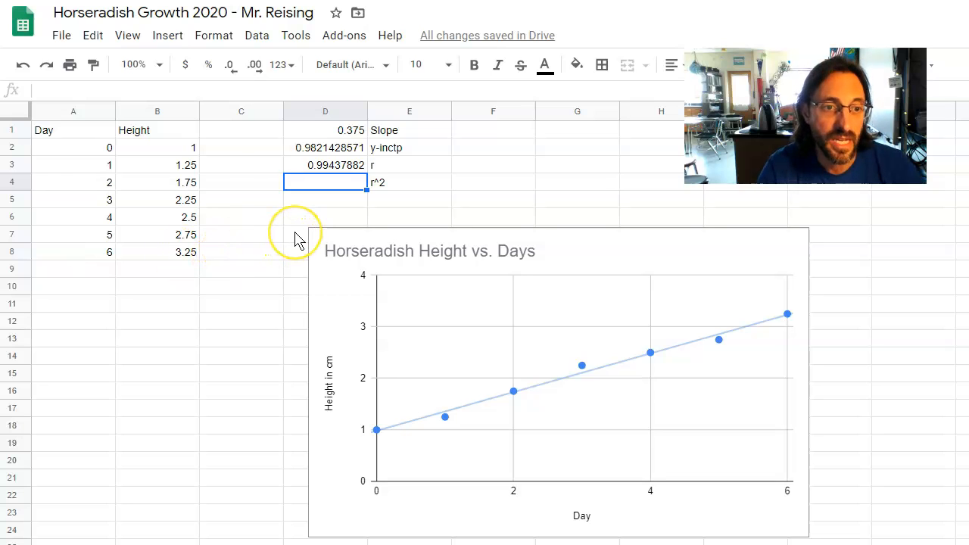
Calculate r^2 in cell D4 by squaring the r value with the formula =D3^2.
{"action": "type", "text": "="}
{"action": "key", "text": "Up"}
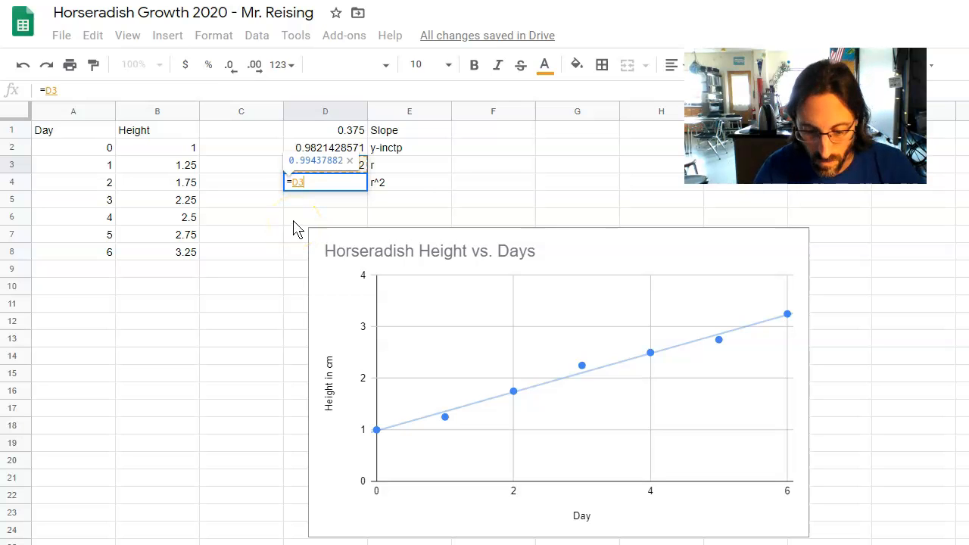
{"action": "type", "text": "*"}
{"action": "key", "text": "Up"}
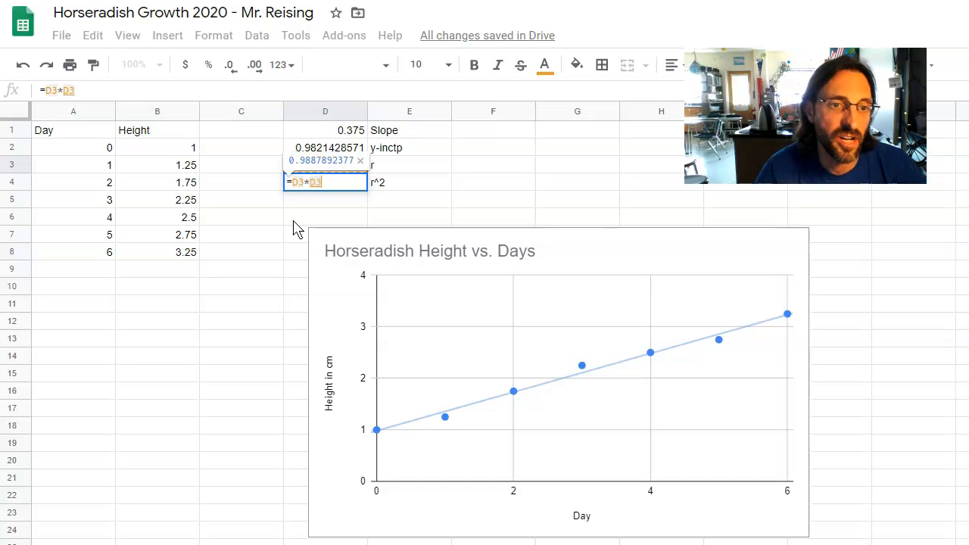
{"action": "key", "text": "BackSpace"}
{"action": "key", "text": "BackSpace"}
{"action": "key", "text": "BackSpace"}
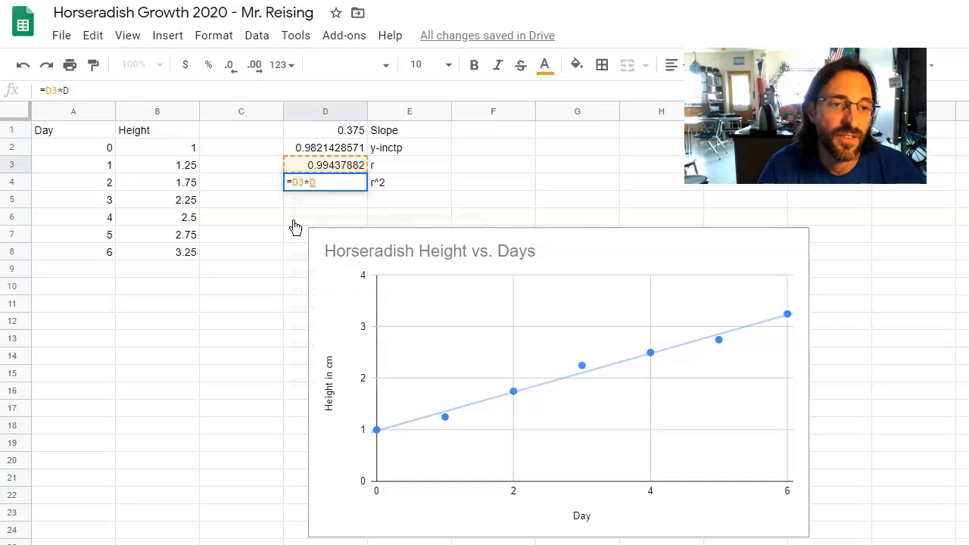
{"action": "type", "text": "^"}
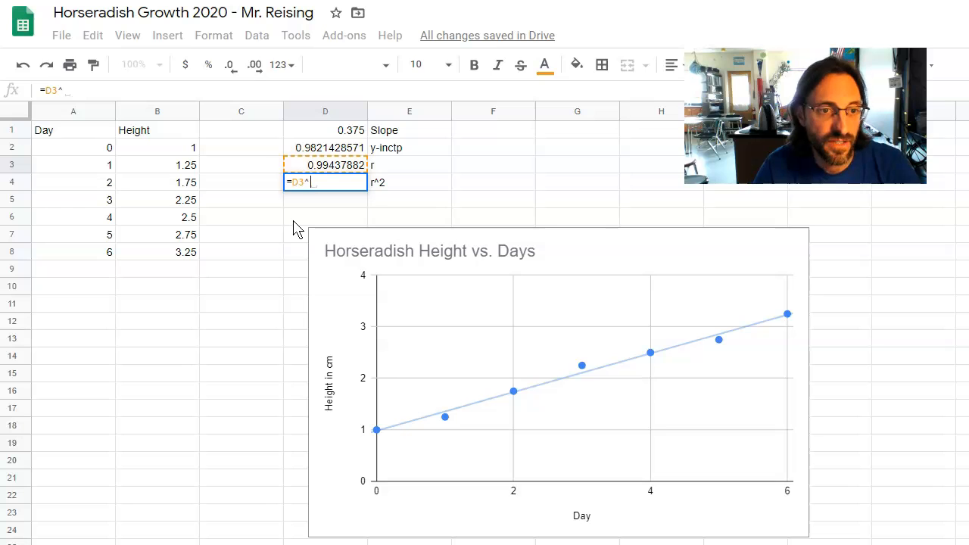
{"action": "type", "text": "2"}
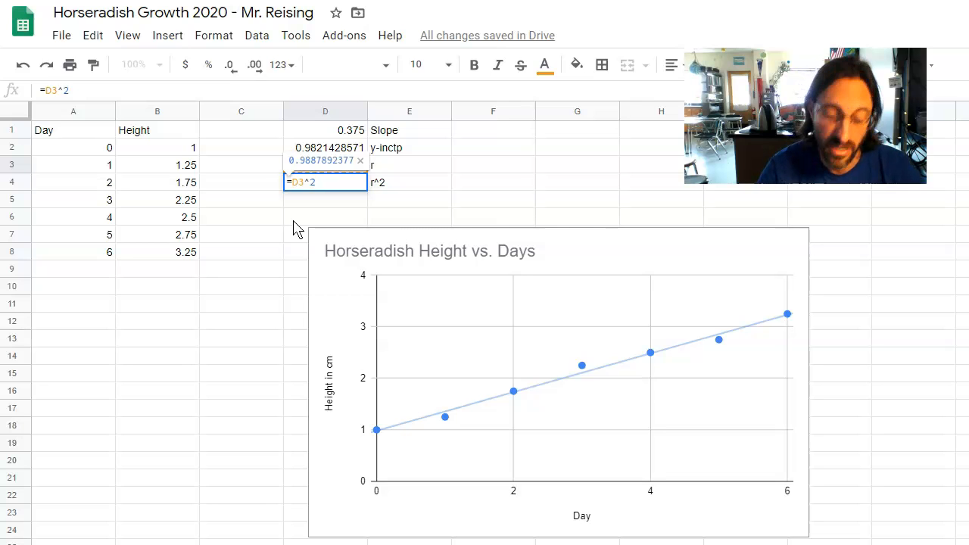
{"action": "key", "text": "Return"}
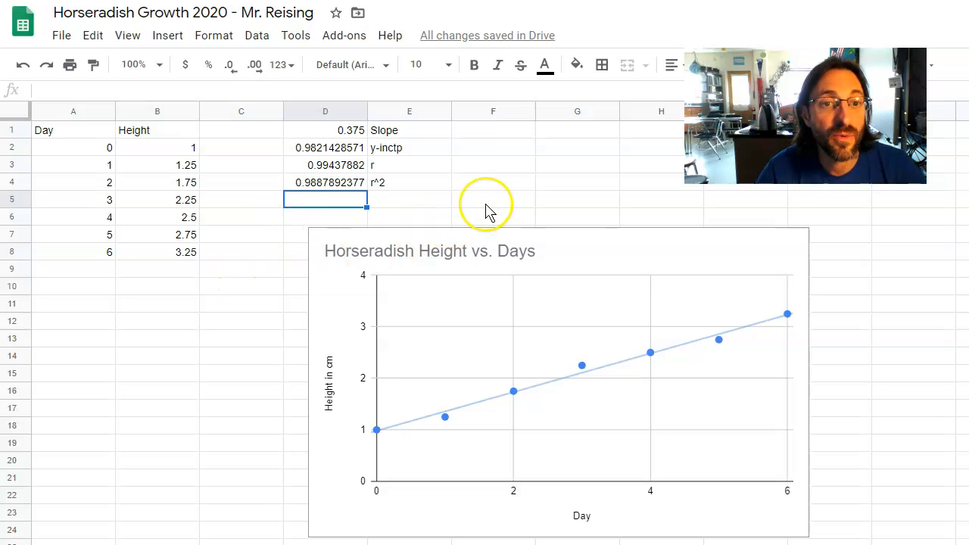
Enter the regression line equation y=.375x+.98 as text in cell F2.
{"action": "left_click", "coordinate": [485, 152]}
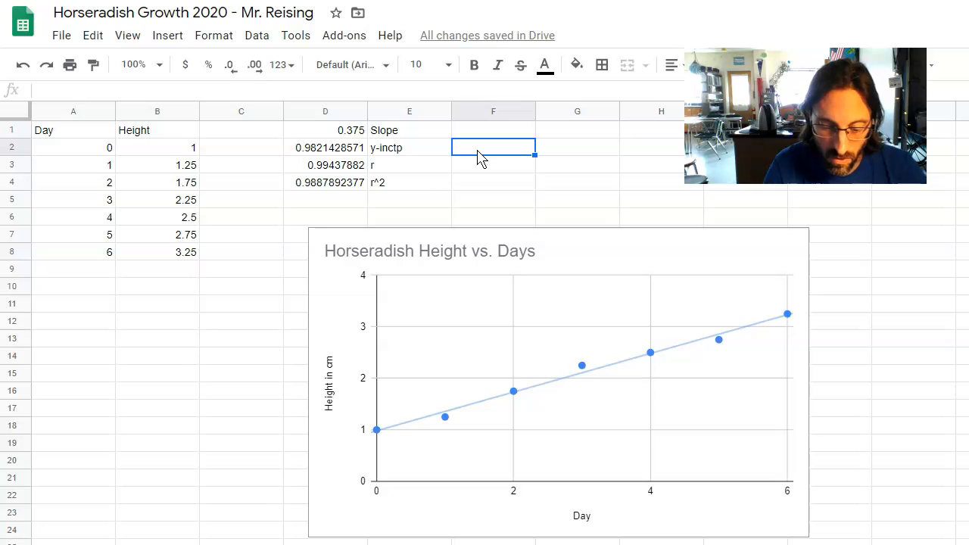
{"action": "type", "text": "y="}
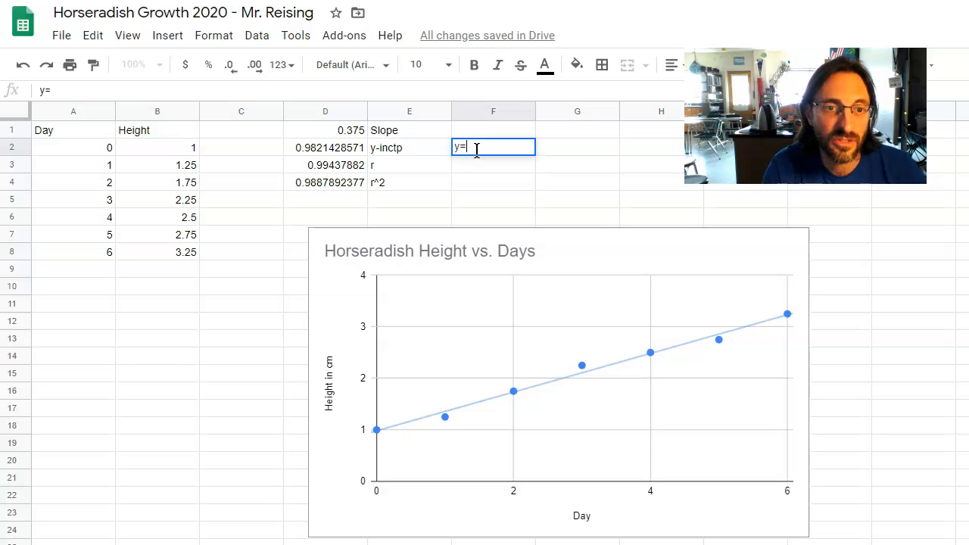
{"action": "type", "text": "."}
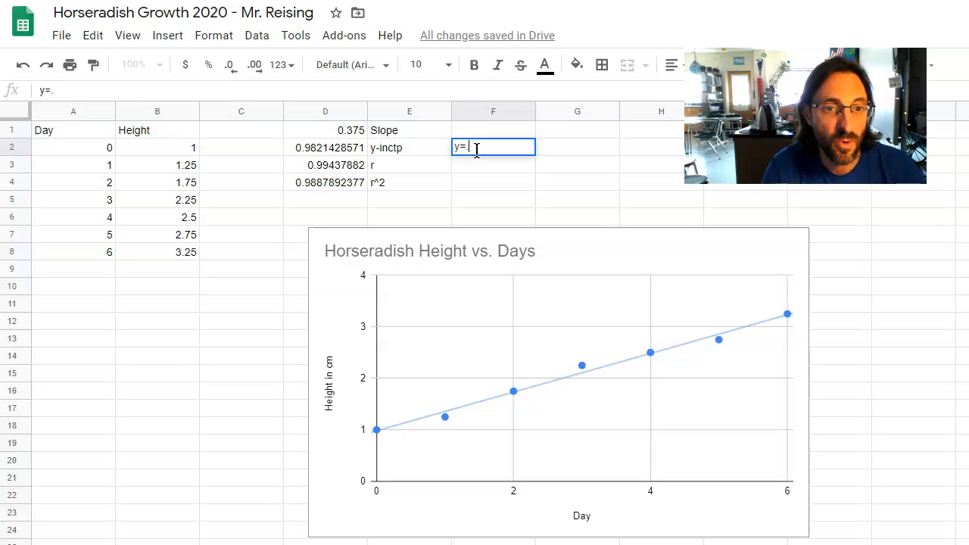
{"action": "type", "text": "375"}
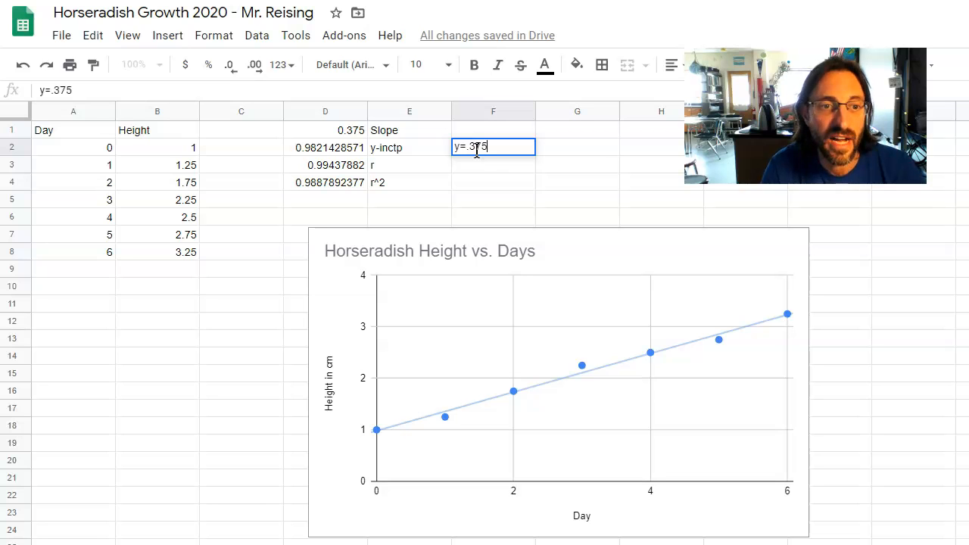
{"action": "type", "text": "x"}
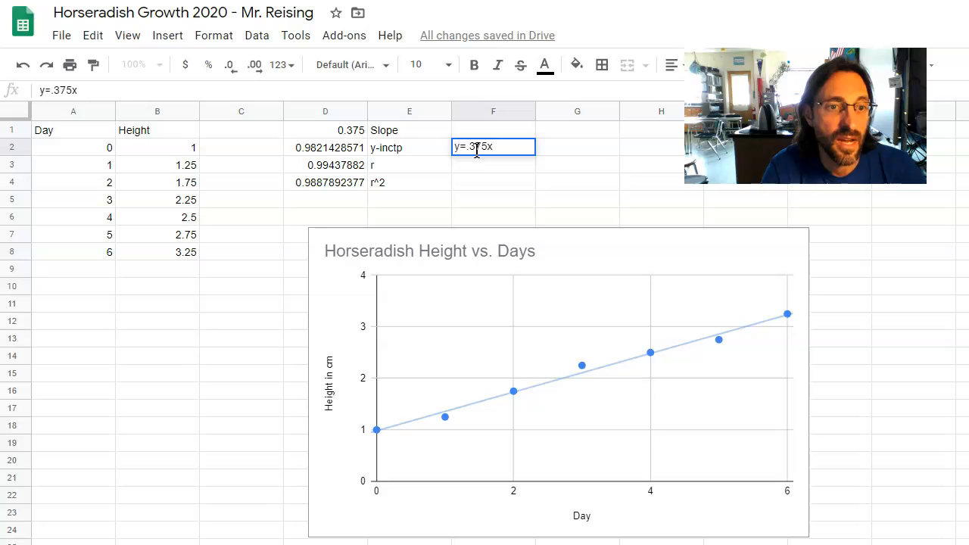
{"action": "type", "text": "+"}
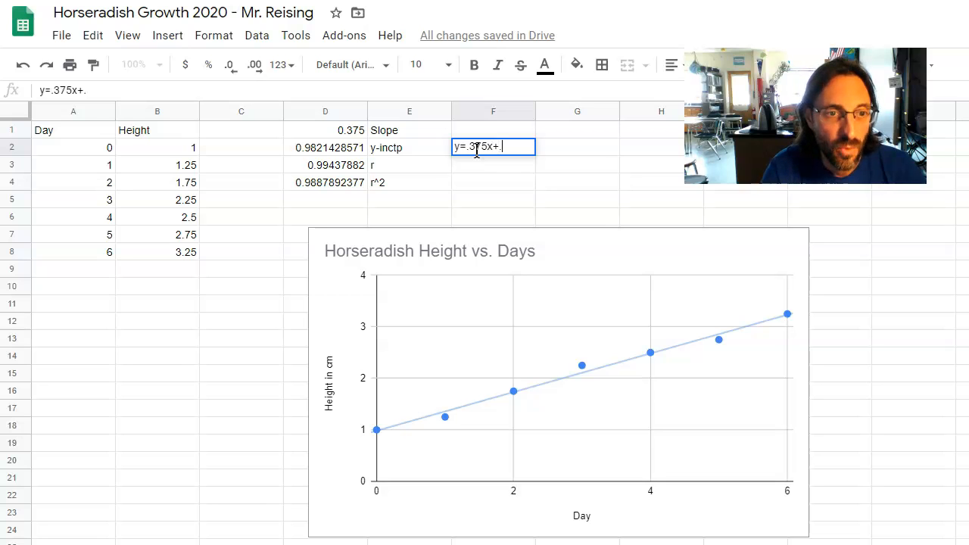
{"action": "type", "text": ".98"}
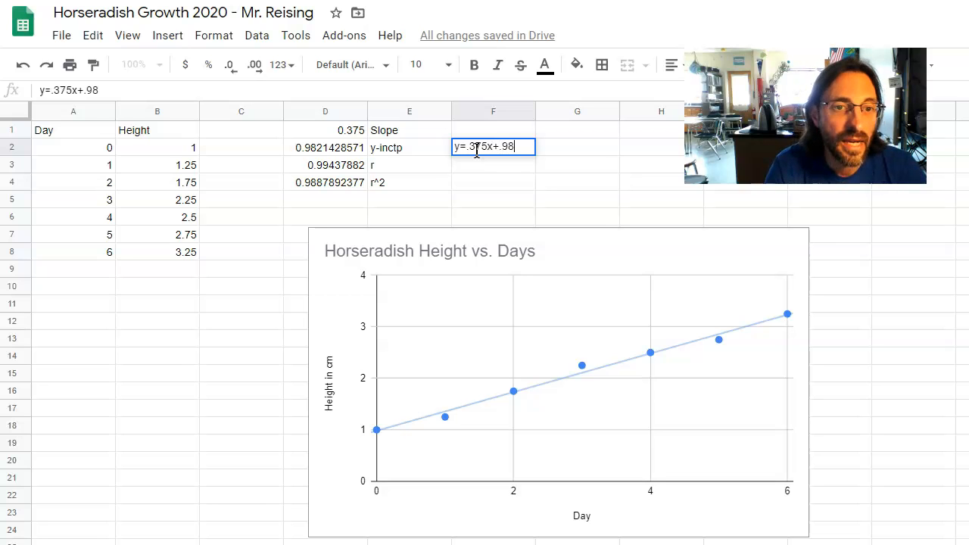
{"action": "key", "text": "Return"}
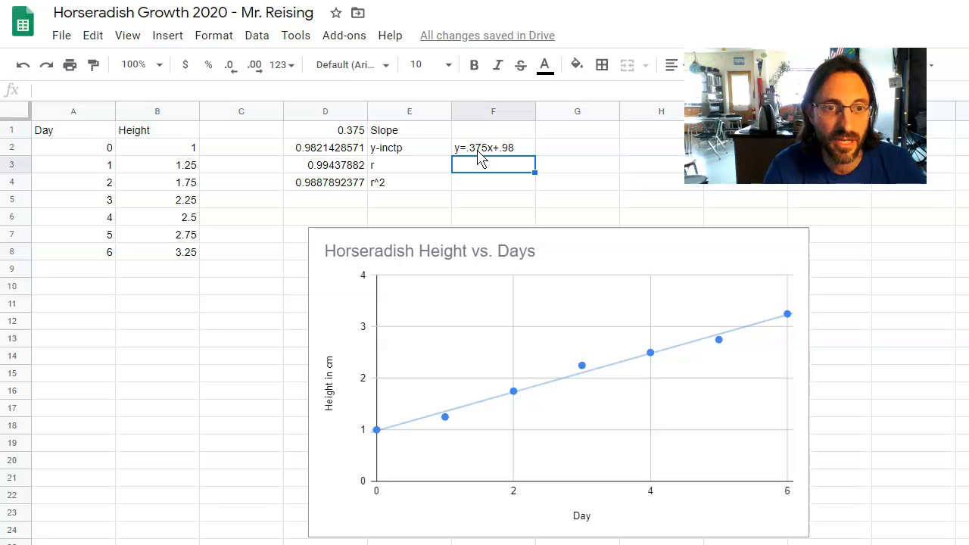
Enter the label "Predict day 12" in cell F3 and move on to cell G3.
{"action": "type", "text": "Predict"}
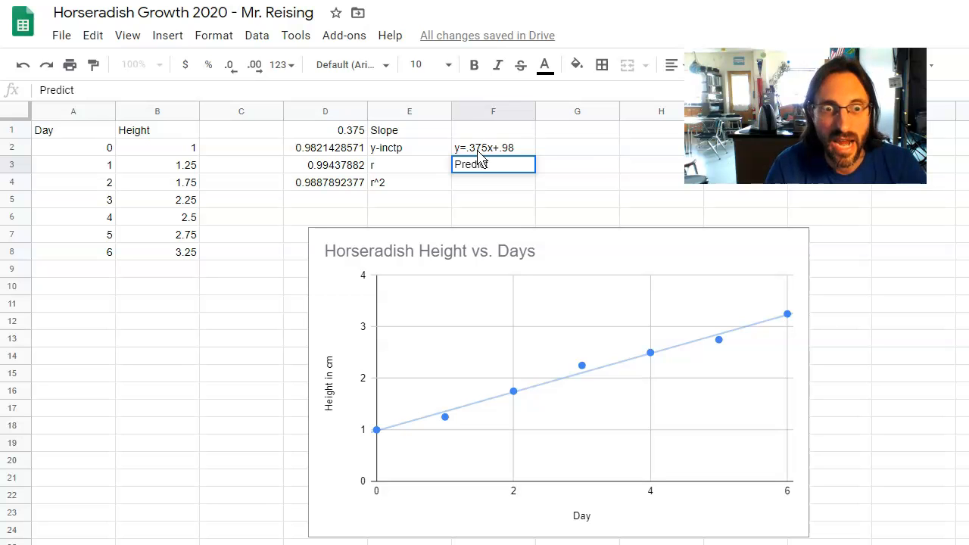
{"action": "type", "text": " day 12"}
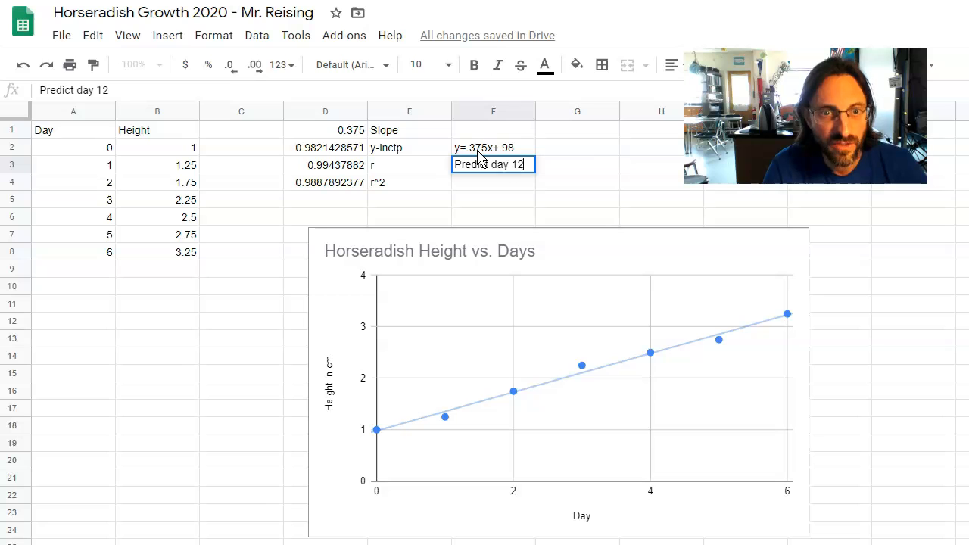
{"action": "key", "text": "Tab"}
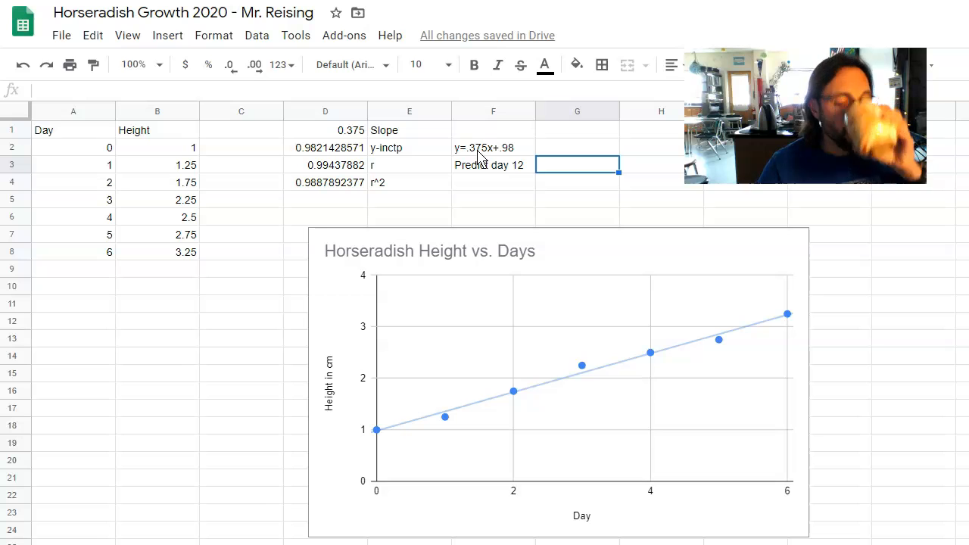
Calculate the predicted day 12 height in cell G3 with the formula =.375*12+.98.
{"action": "type", "text": "="}
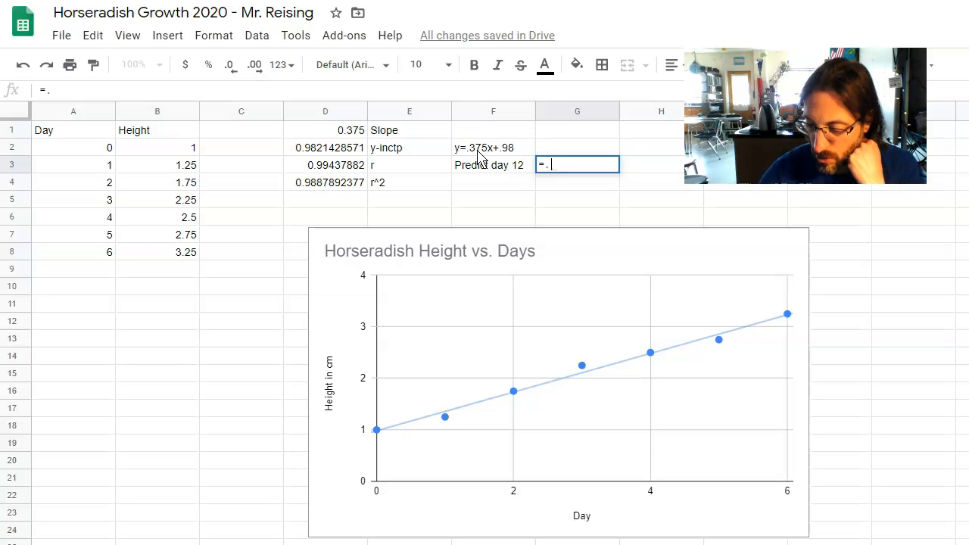
{"action": "type", "text": ".375"}
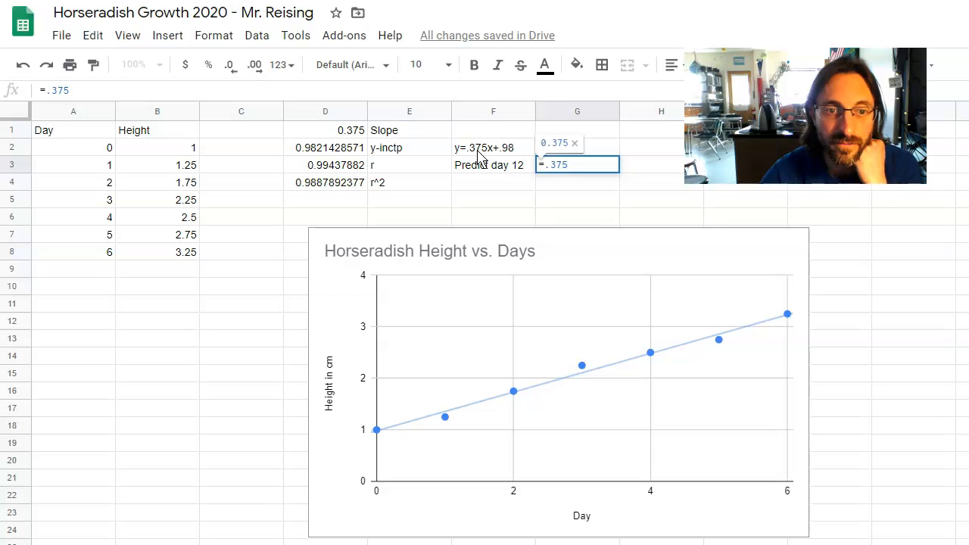
{"action": "type", "text": "*"}
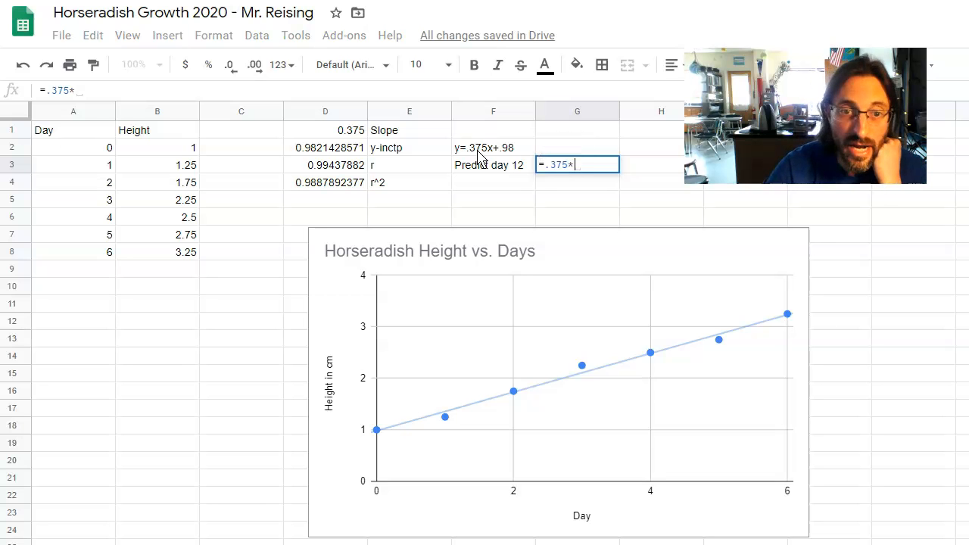
{"action": "type", "text": "12"}
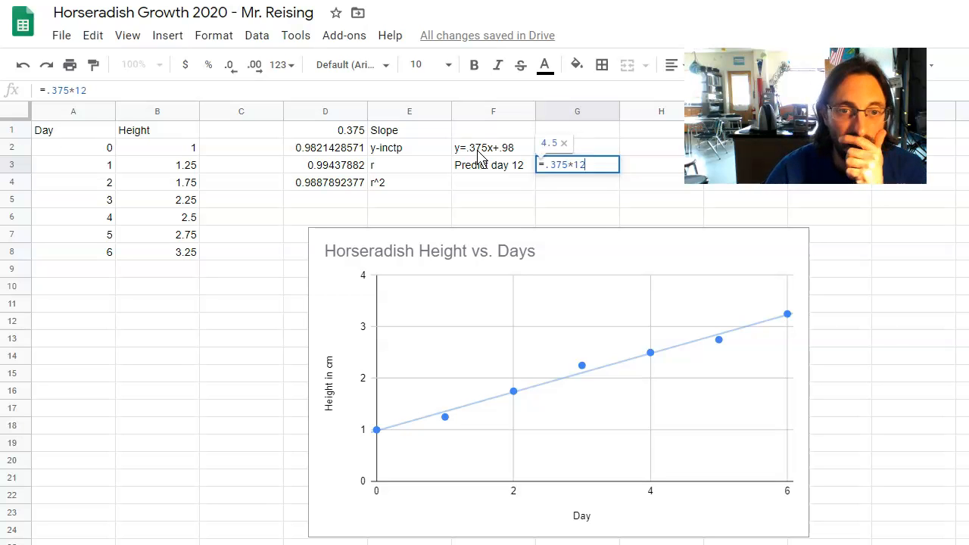
{"action": "type", "text": "+.98"}
{"action": "key", "text": "Return"}
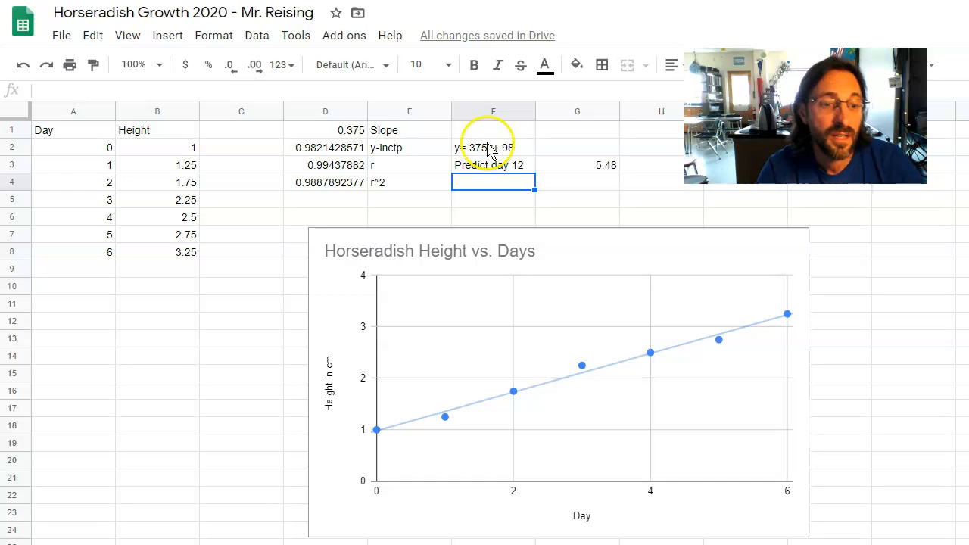
Switch to the Data Analysis Performance Assessment document in Google Docs and review the Part II requirements.
{"action": "left_click", "coordinate": [235, 1]}
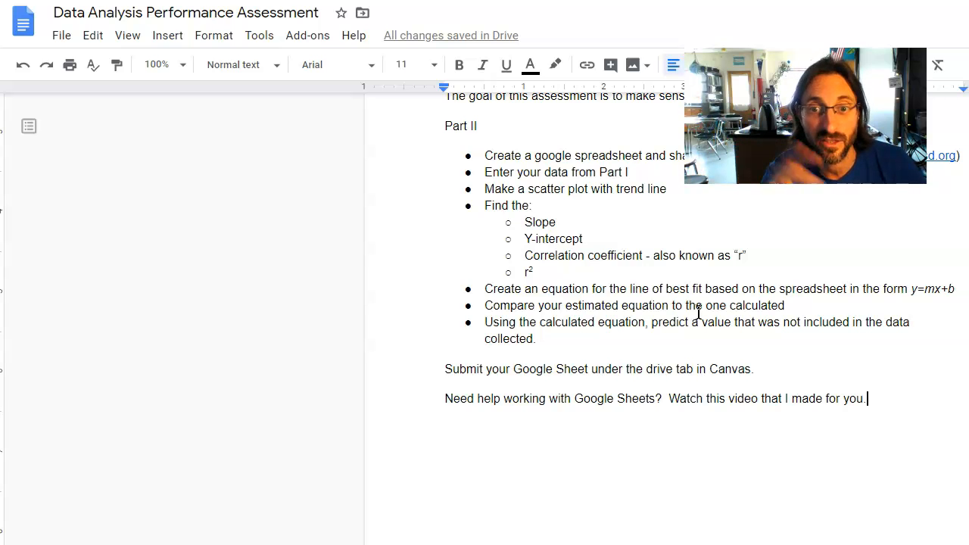
{"action": "left_click", "coordinate": [525, 239]}
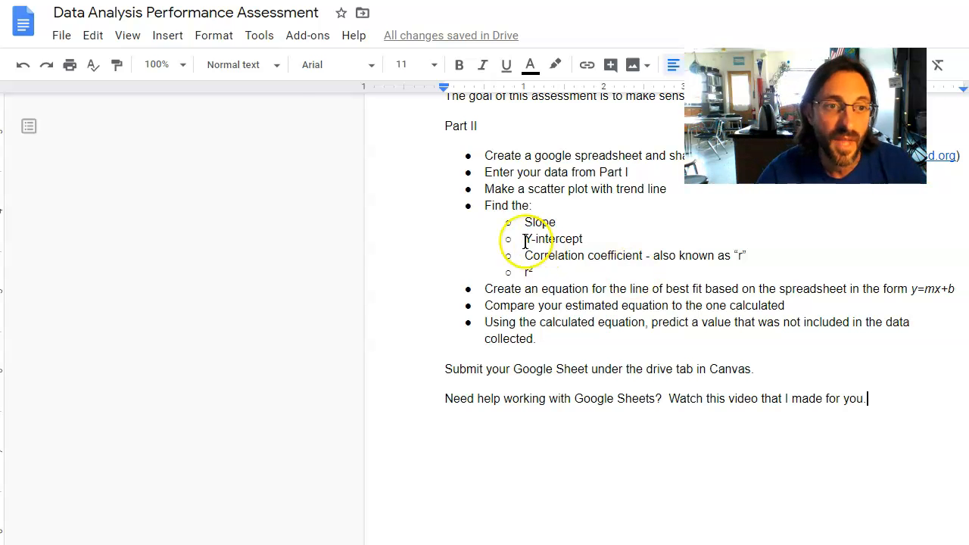